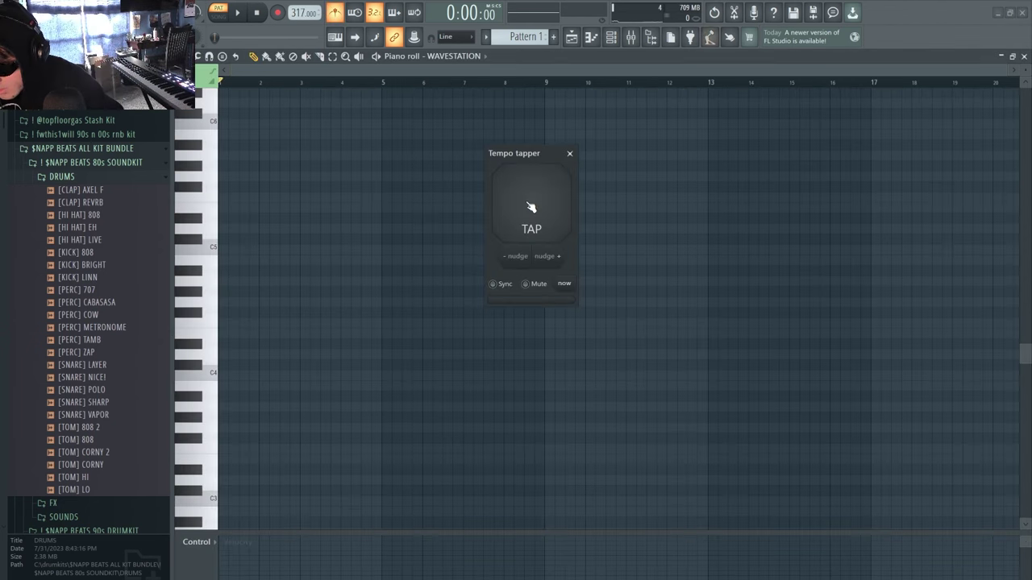
Tap the project tempo to 317 BPM with the tempo tapper
left_click(531, 205)
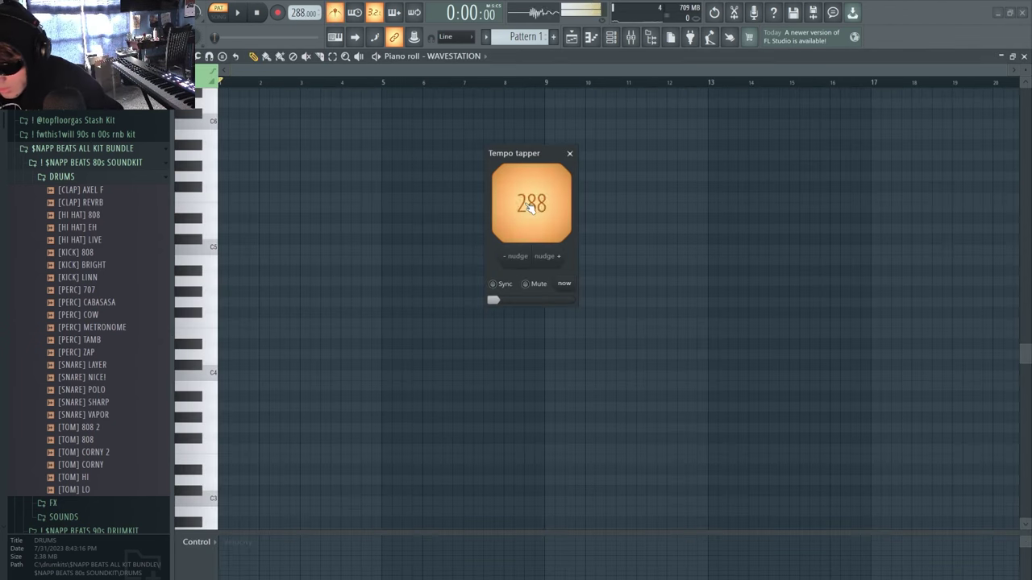
left_click(531, 206)
left_click(531, 205)
left_click(531, 205)
left_click(531, 206)
left_click(531, 205)
left_click(531, 205)
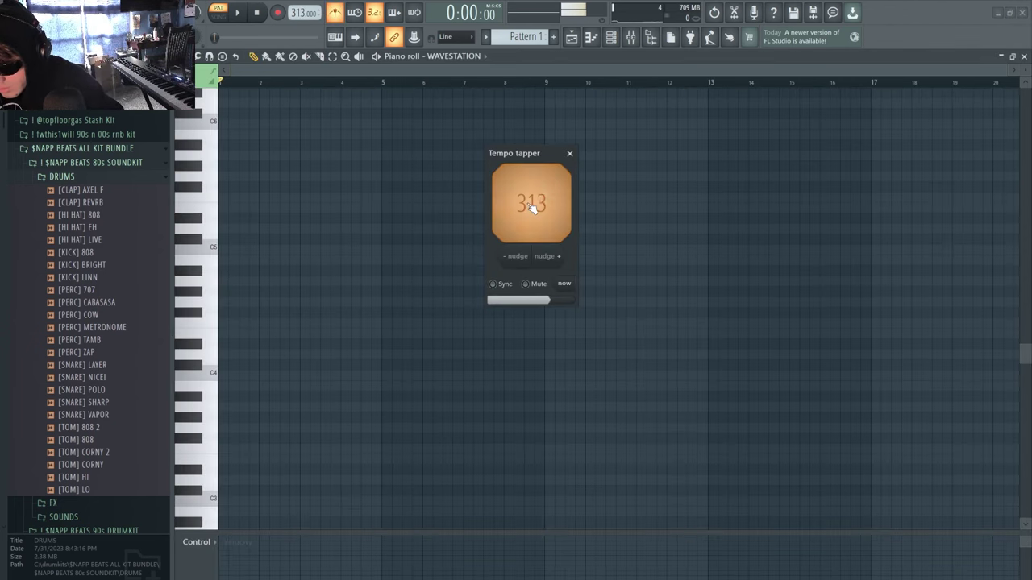
left_click(531, 206)
left_click(531, 206)
left_click(531, 206)
Build a chord of G#4, E5, G#5 and B5 at bar 1 of the WAVESTATION part and play it
left_click_drag(221, 292, 200, 297)
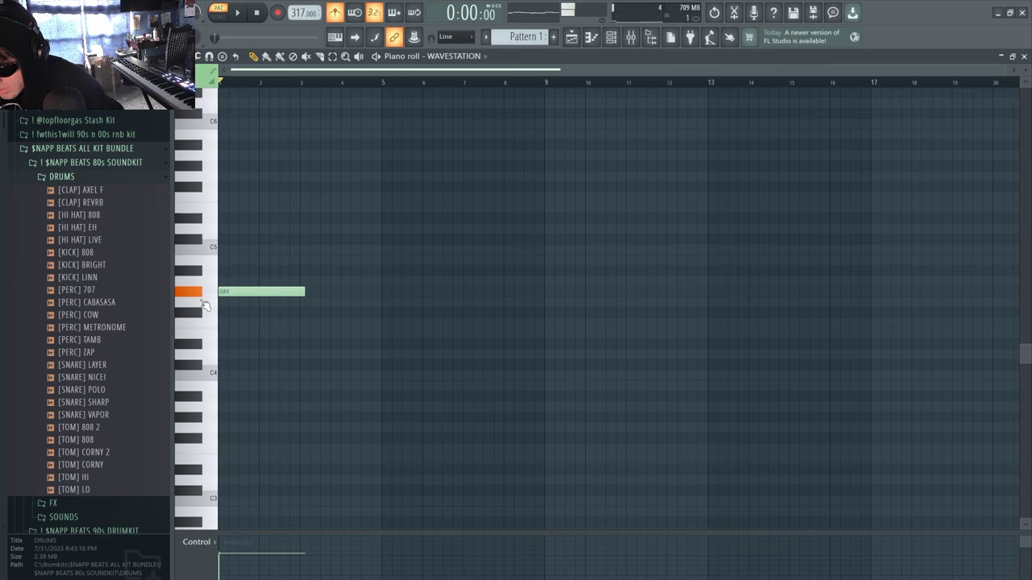
left_click_drag(250, 219, 208, 212)
left_click_drag(234, 176, 202, 167)
left_click_drag(234, 127, 201, 135)
key("space")
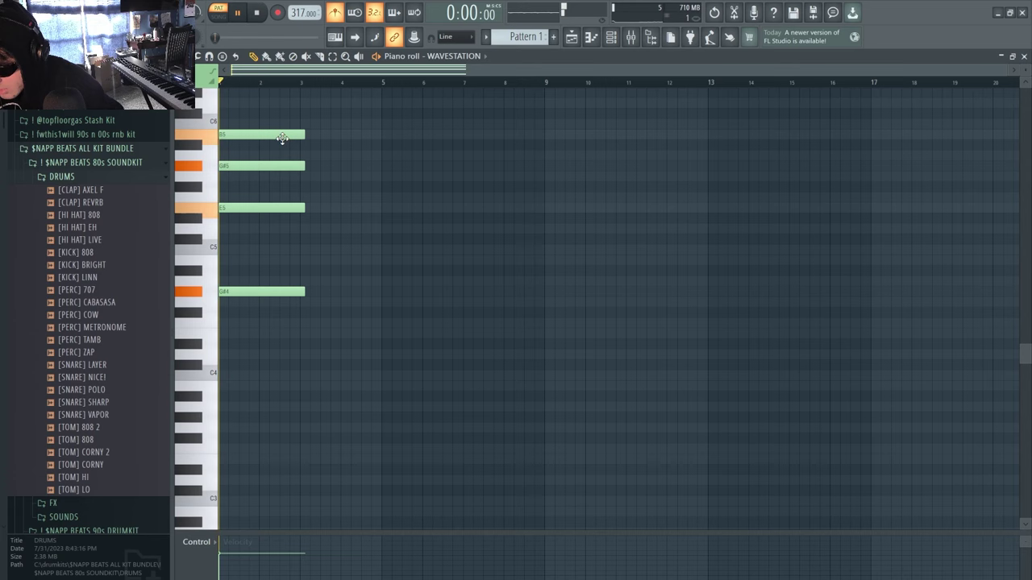
Shorten the first chord to end just before bar 3 and follow it with a chord of A4, E5, A5, B5 and E6
left_click_drag(295, 120, 289, 291)
key("space")
left_click(291, 281)
left_click(298, 133)
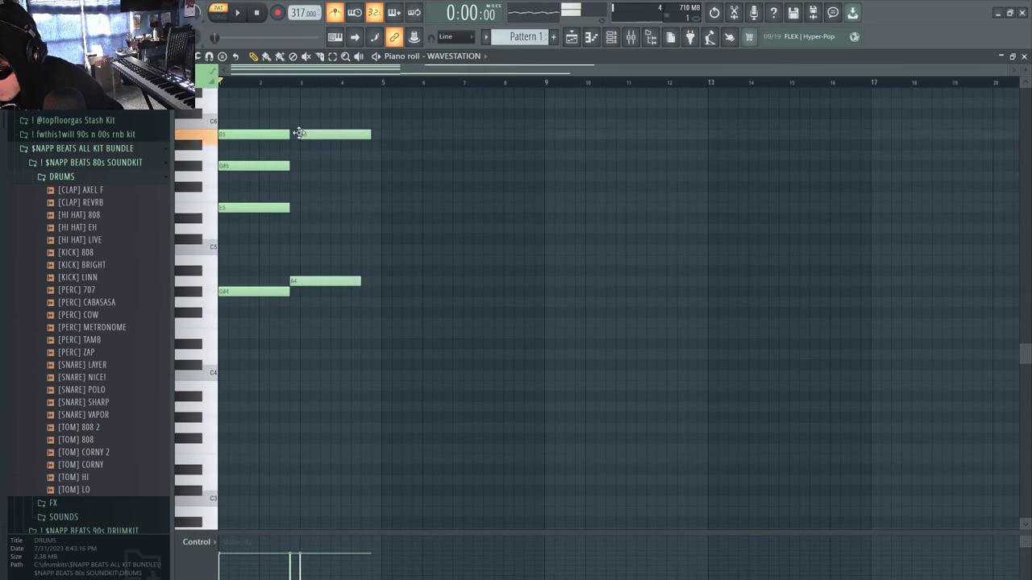
left_click_drag(290, 133, 294, 207)
left_click(294, 155)
left_click(294, 134)
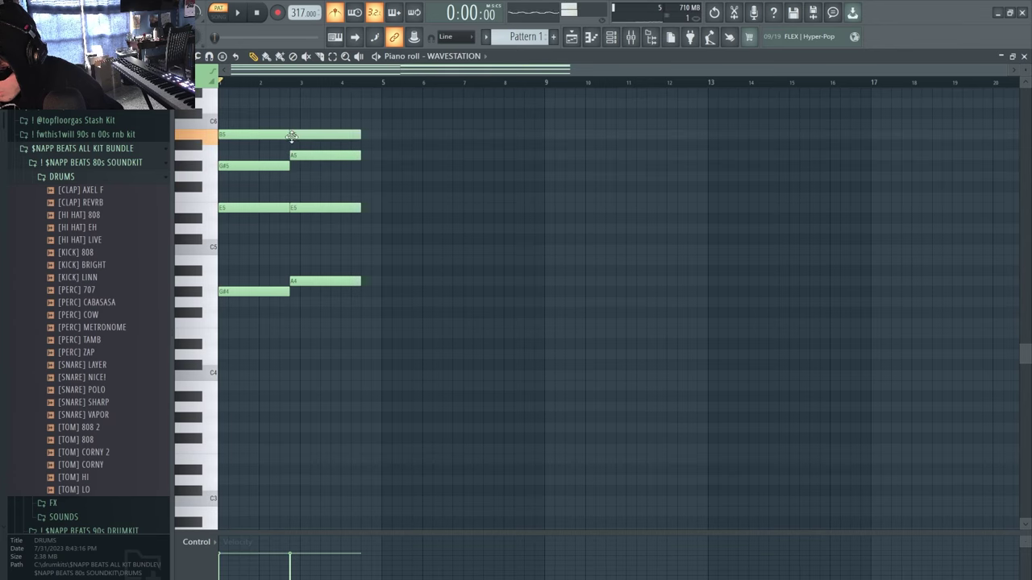
left_click(292, 98)
Extend the second chord to bar 5 and add a chord of F#4, F#5, B5, C#6 and D#6 there
left_click_drag(292, 97, 379, 343)
scroll(290, 115, "up", 1)
key("space")
key("space")
left_click(403, 219)
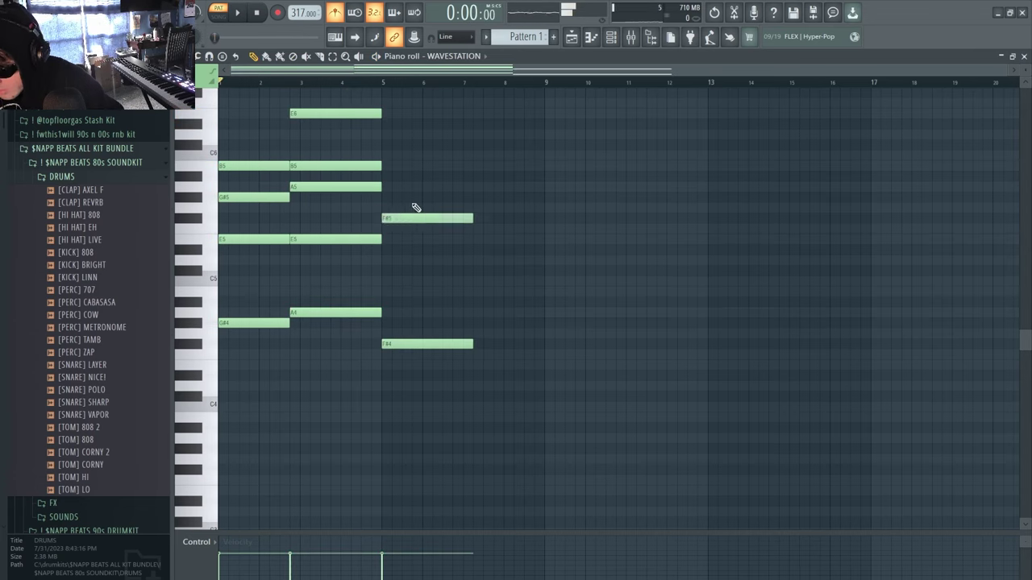
left_click_drag(394, 177, 392, 120)
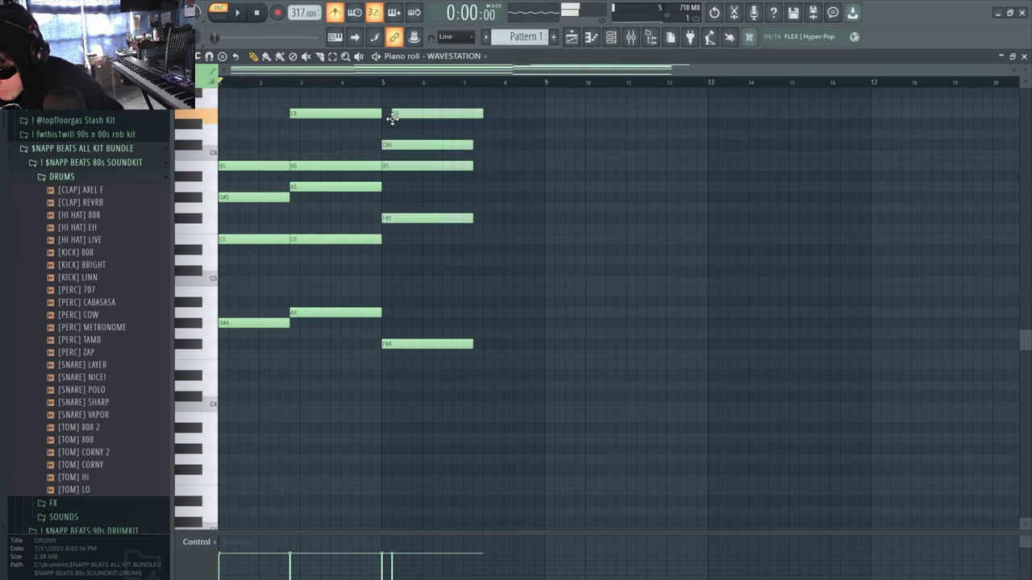
left_click_drag(392, 119, 384, 124)
Shorten the bar 5 chord and follow it with chords G#4, E5, G#5, B5 and D#4, D#5, F#5, B5
left_click_drag(414, 321, 409, 314)
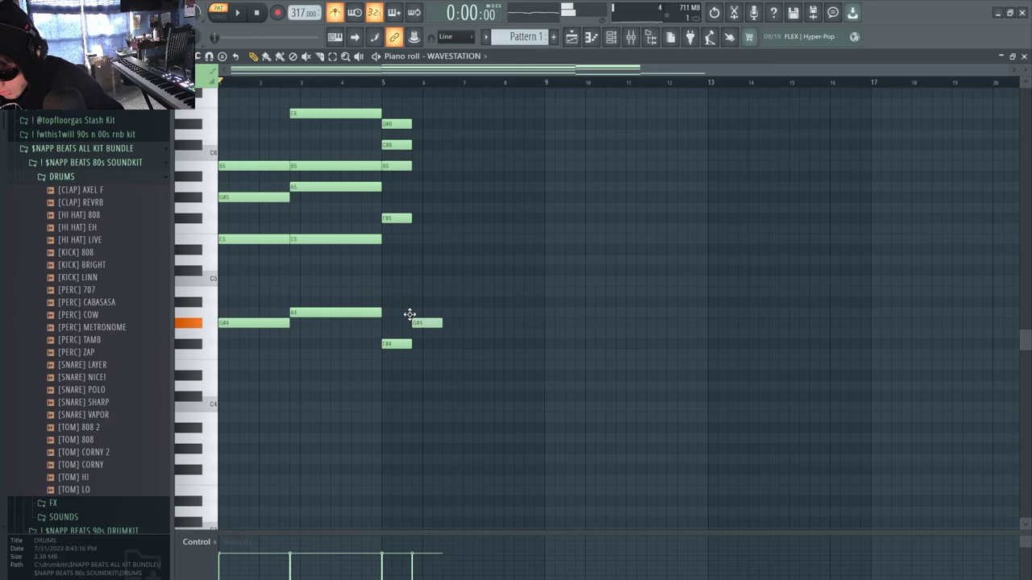
left_click_drag(411, 229, 412, 166)
left_click(445, 377)
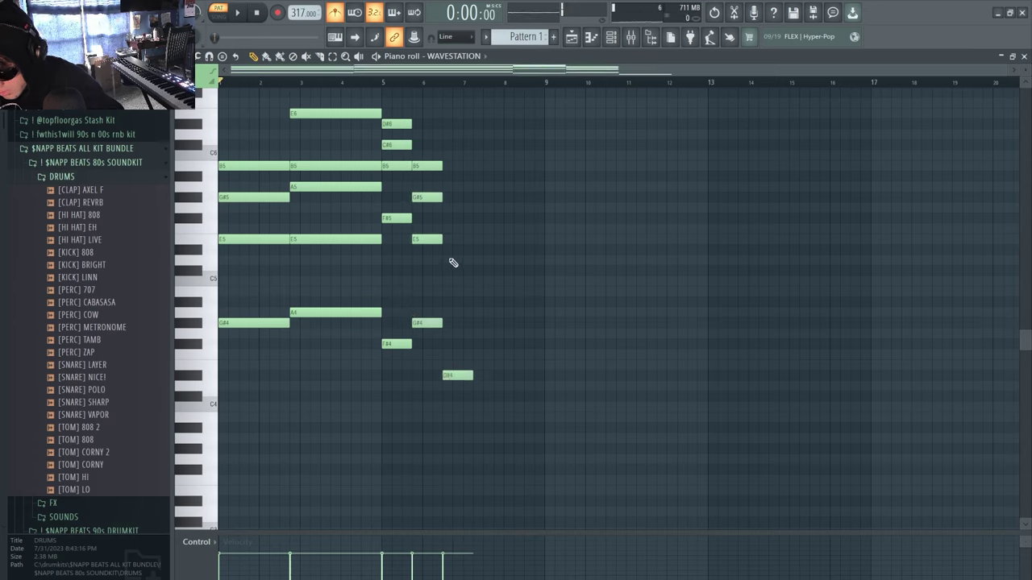
left_click_drag(453, 261, 447, 214)
left_click_drag(456, 166, 483, 378)
key("space")
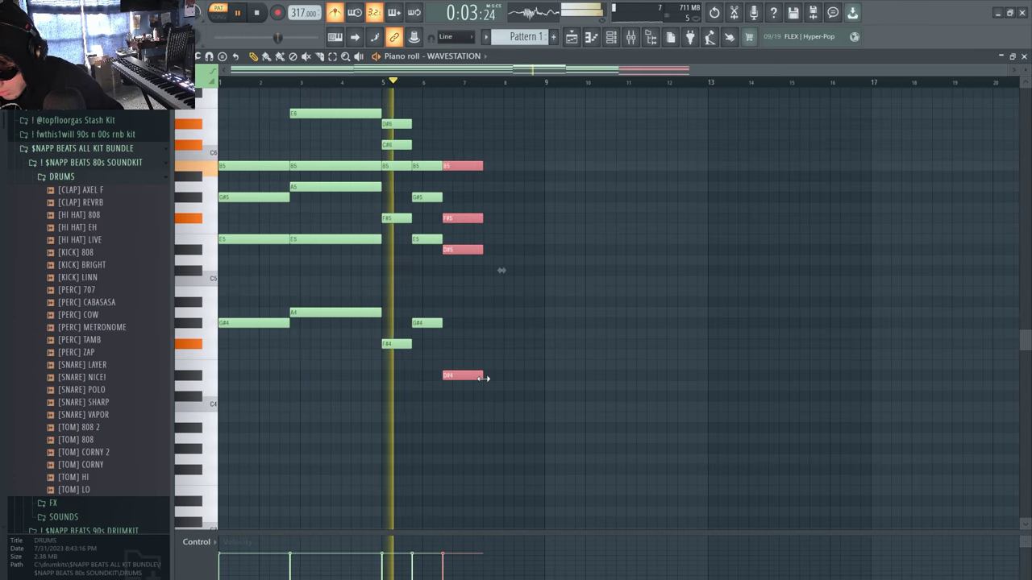
key("space")
Add a chord of E4, E5, F#5, G#5 and B5 reaching bar 9, plus a short B3 note leading into bar 9
left_click(480, 364)
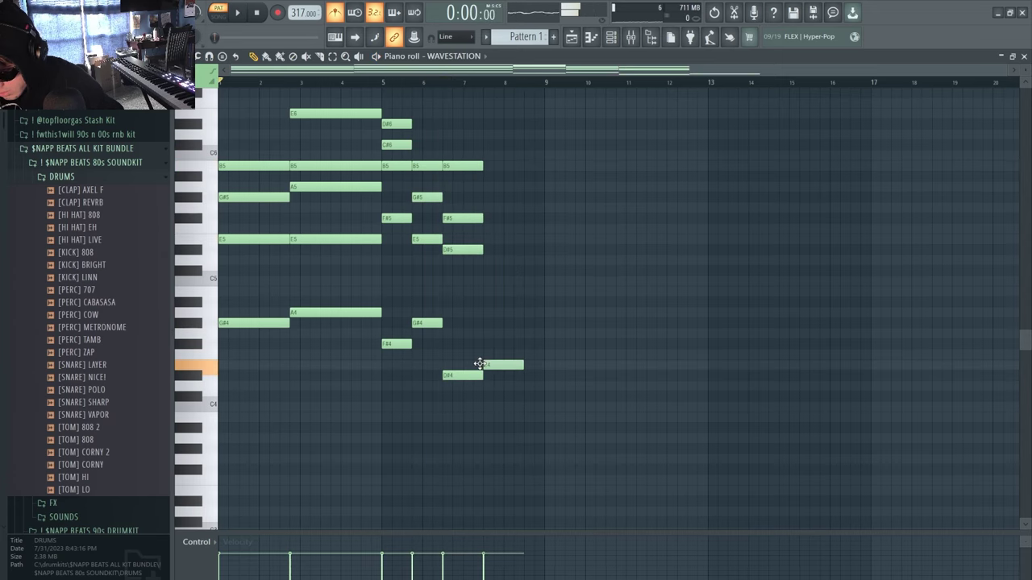
left_click(482, 239)
left_click(495, 218)
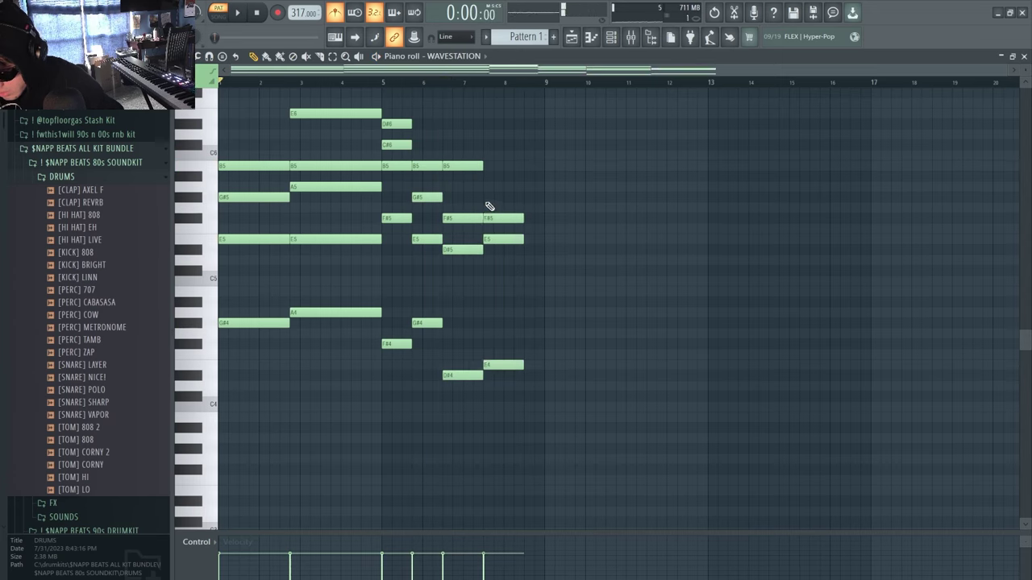
left_click(485, 198)
left_click(494, 166)
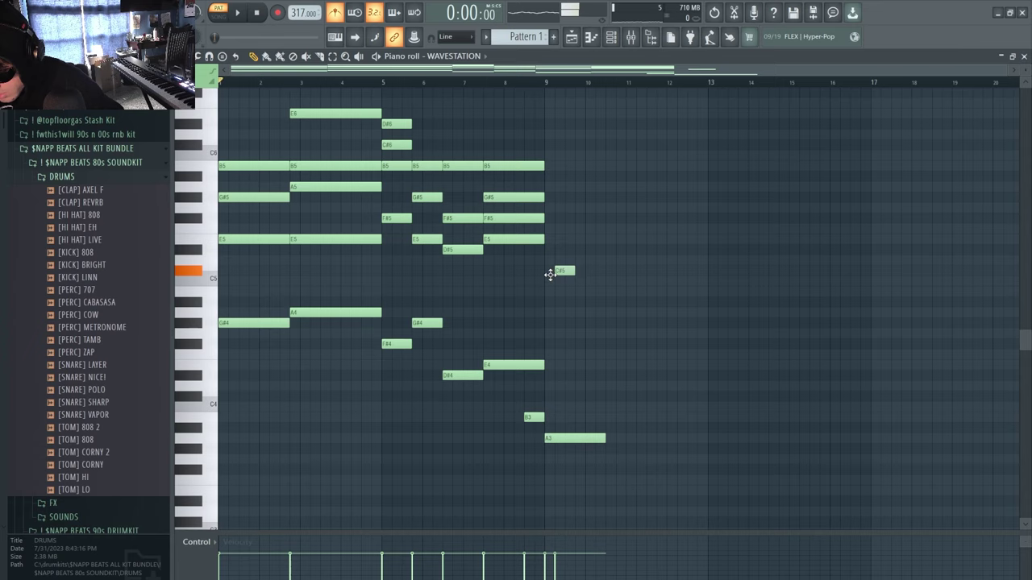
Complete the bar 9 chord as A3, E5, A5, B5, C#6 and E6, extended to bar 13
left_click_drag(549, 275, 550, 238)
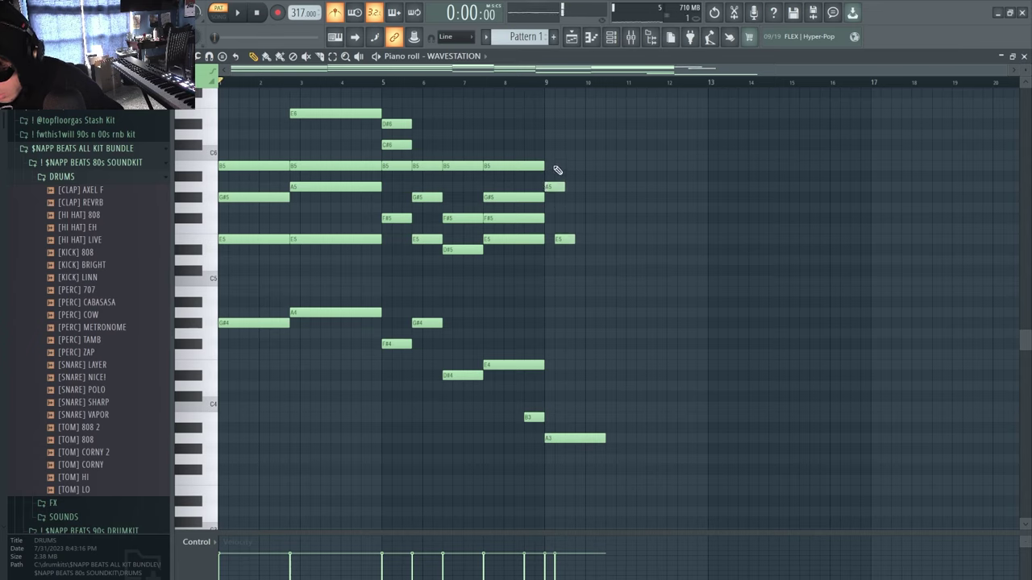
key("space")
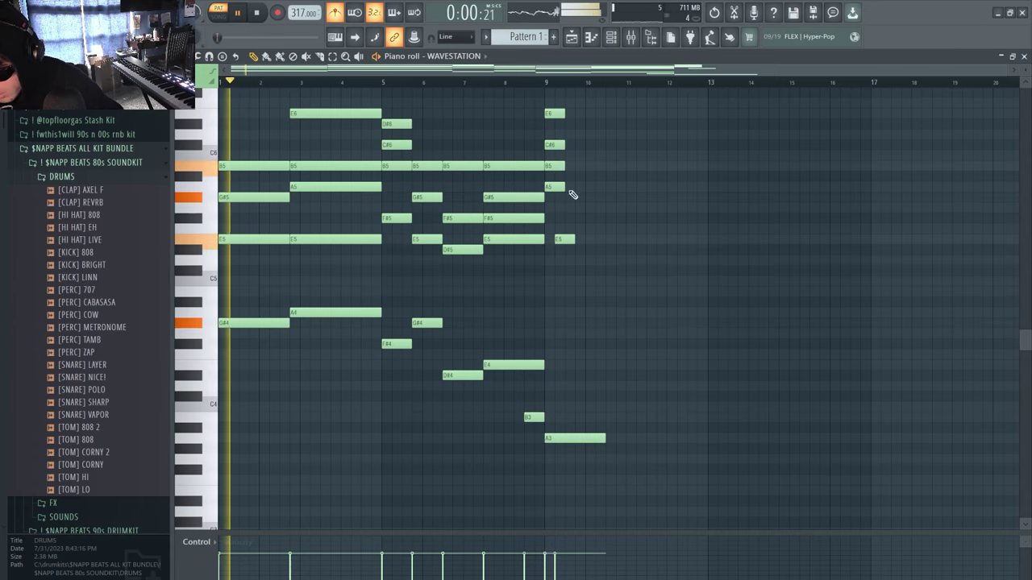
left_click_drag(564, 239, 555, 239)
left_click_drag(539, 103, 625, 239)
left_click_drag(605, 437, 601, 84)
left_click_drag(625, 154, 707, 166)
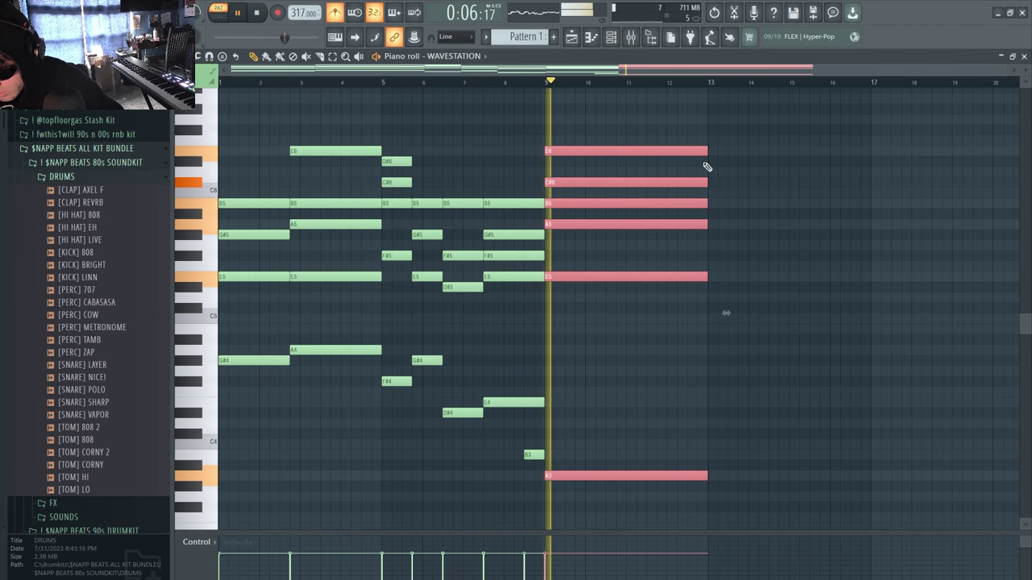
key("space")
Lengthen the B3 note before bar 9 so it starts slightly earlier, and play the pattern
left_click_drag(525, 454, 514, 455)
scroll(839, 178, "up", 1)
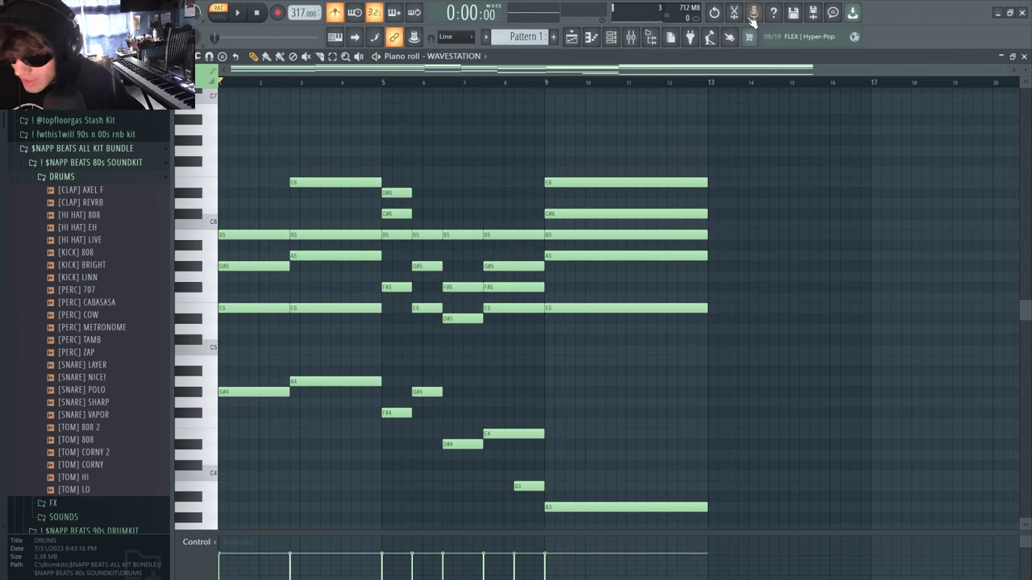
left_click(240, 12)
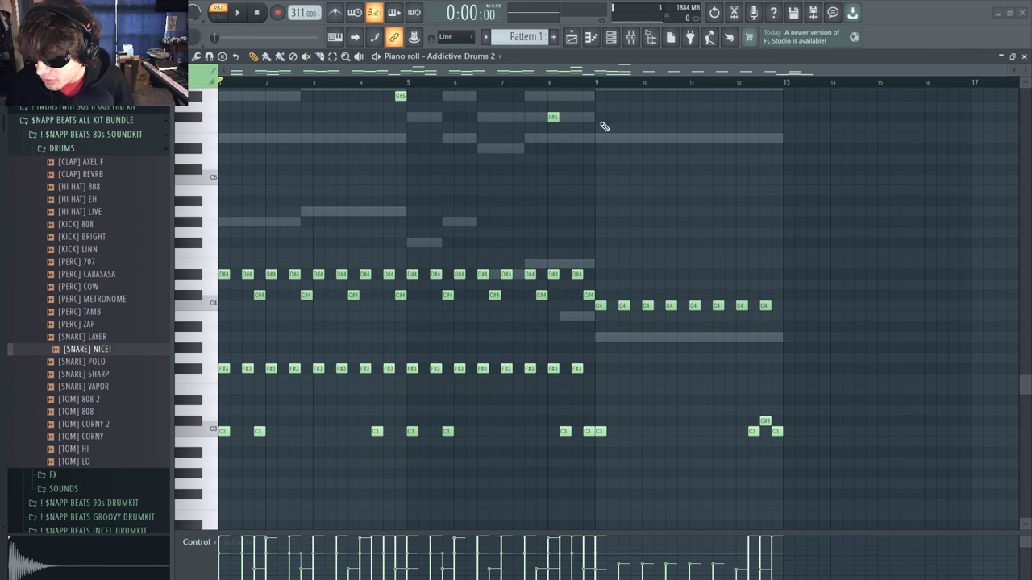
Place Pattern 1 on Track 1 at bar 1 of the playlist and save the project
left_click(571, 37)
left_click(369, 96)
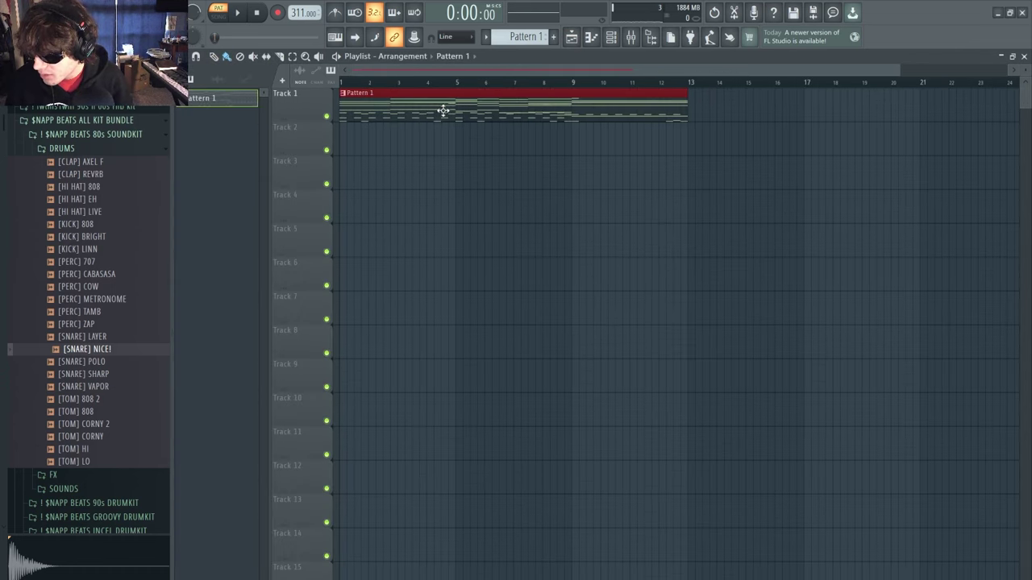
key("ctrl+s")
left_click(653, 208)
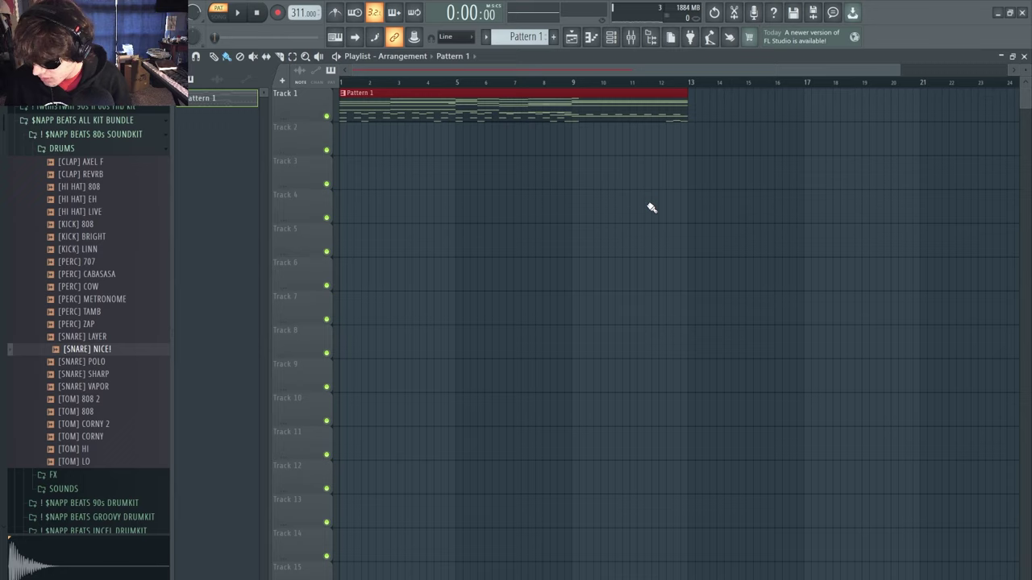
Duplicate the Pattern 1 clip to bar 13 and make the copy a unique pattern
key("ctrl+b")
left_click(611, 93)
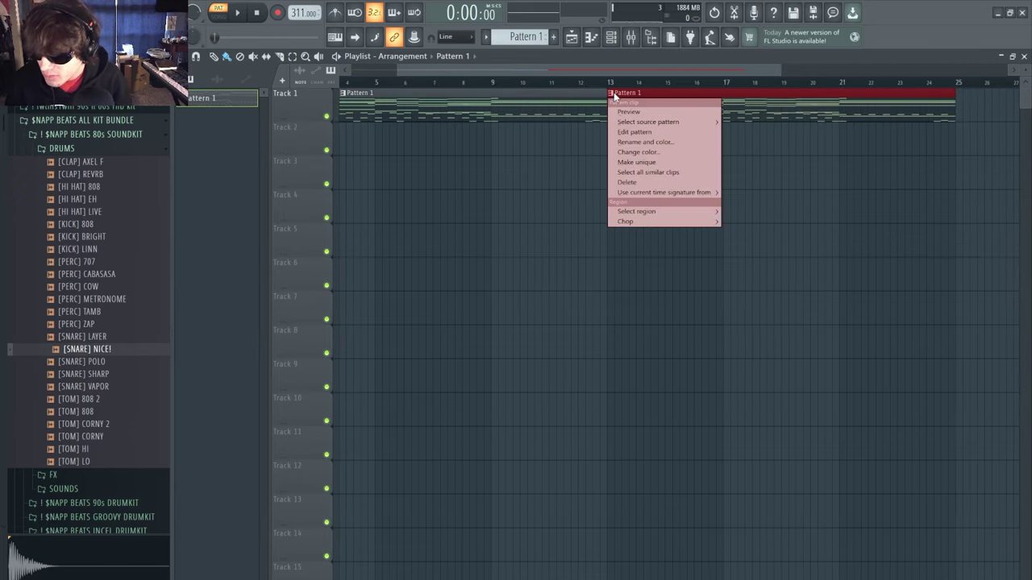
left_click(632, 162)
left_click_drag(572, 70, 405, 82)
In Pattern 2's drum fill at bar 8, lower the G#5 hit's velocity and add an A#4 hit
double_click(806, 109)
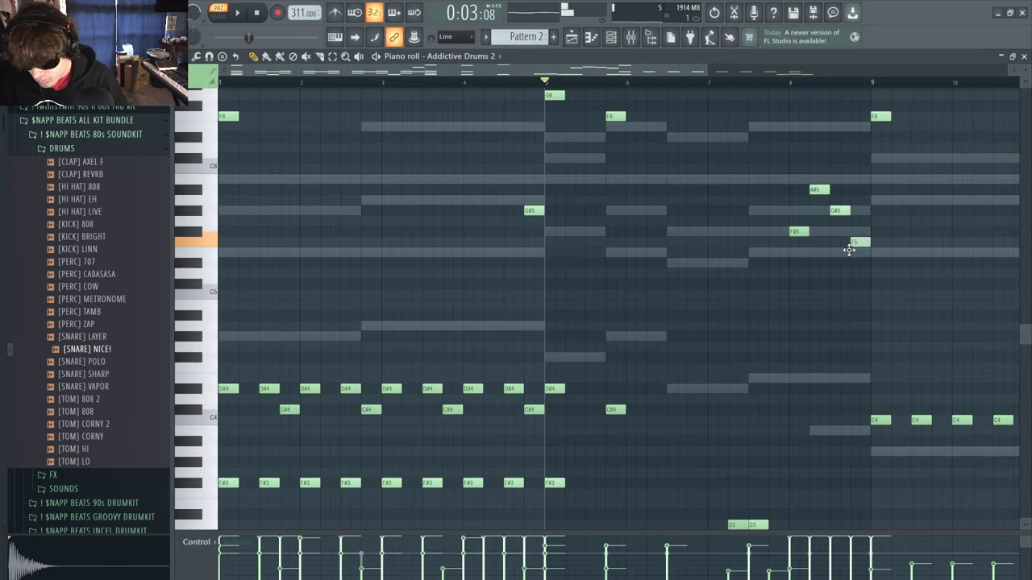
key("space")
left_click_drag(825, 175, 845, 277)
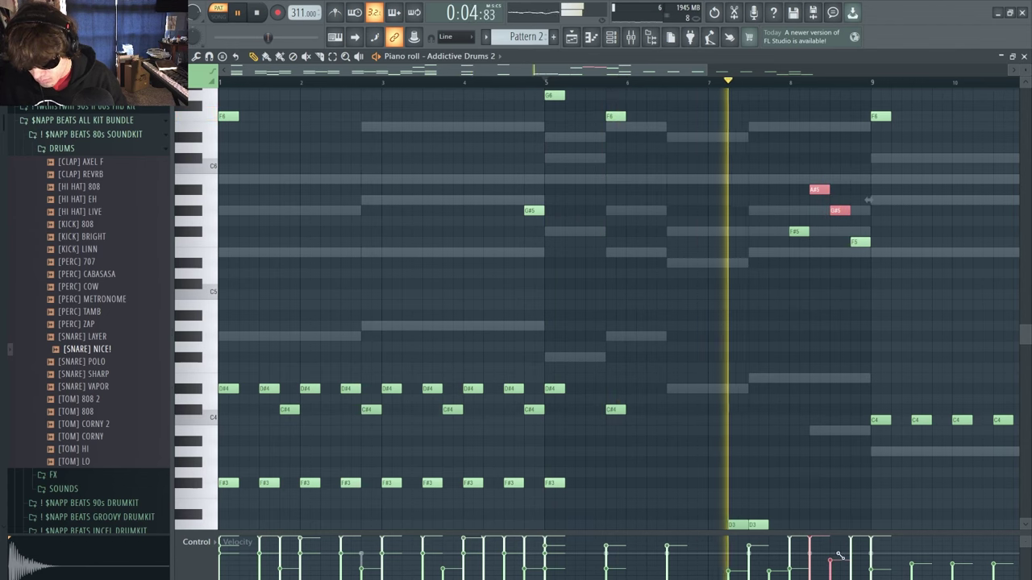
left_click(806, 315)
key("space")
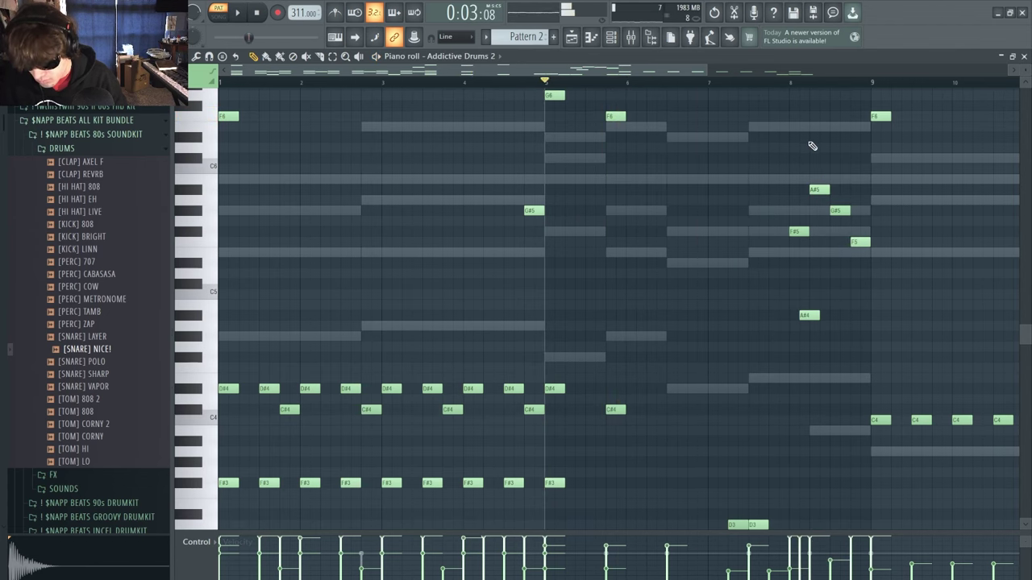
key("space")
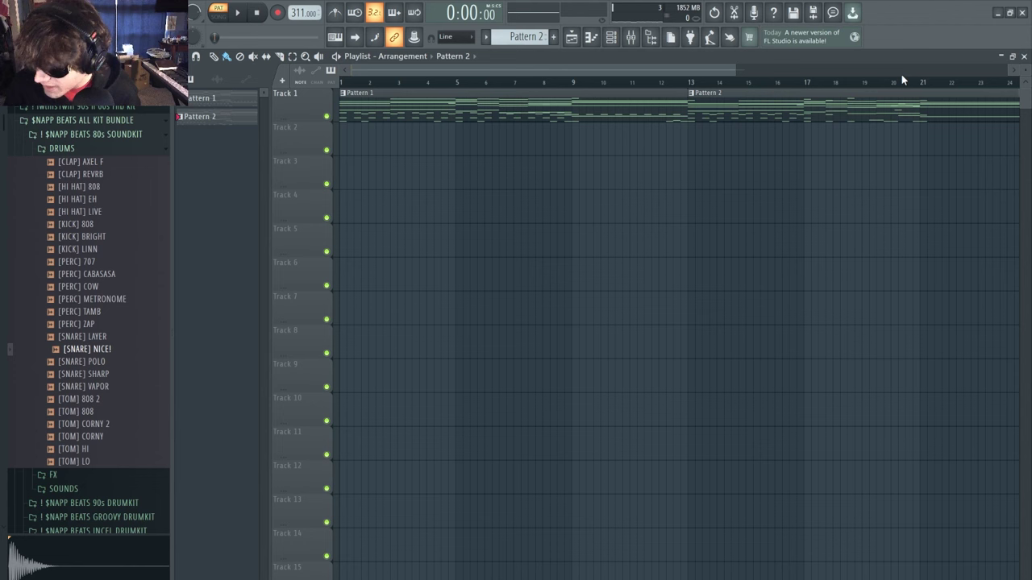
Clone the WAVESTATION channel in the channel rack
key("F6")
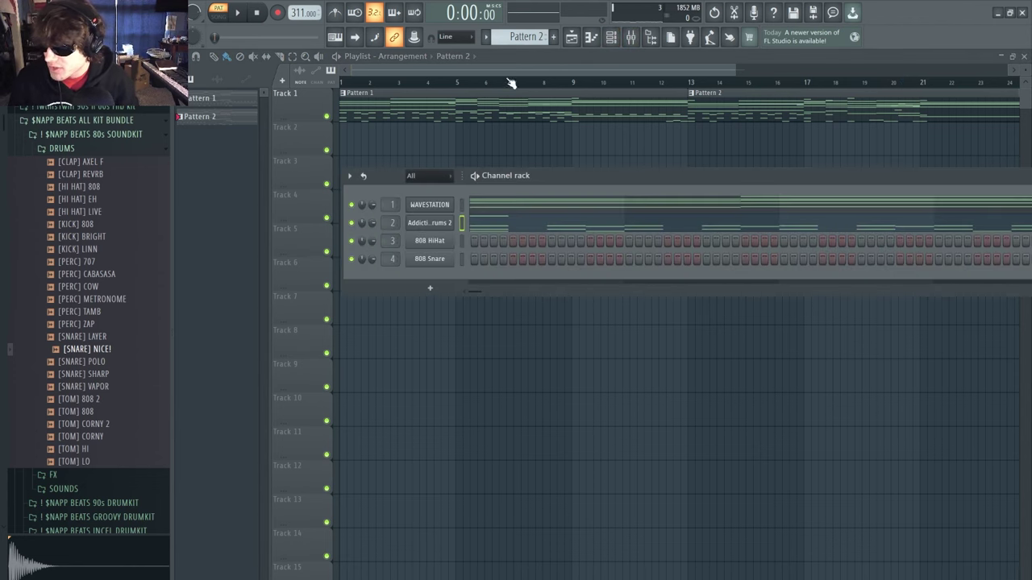
right_click(436, 204)
left_click(475, 303)
Place E6, B5 and E5 together at bar 5 of the WAVESTATION #2 part and shorten the notes
left_click(382, 225)
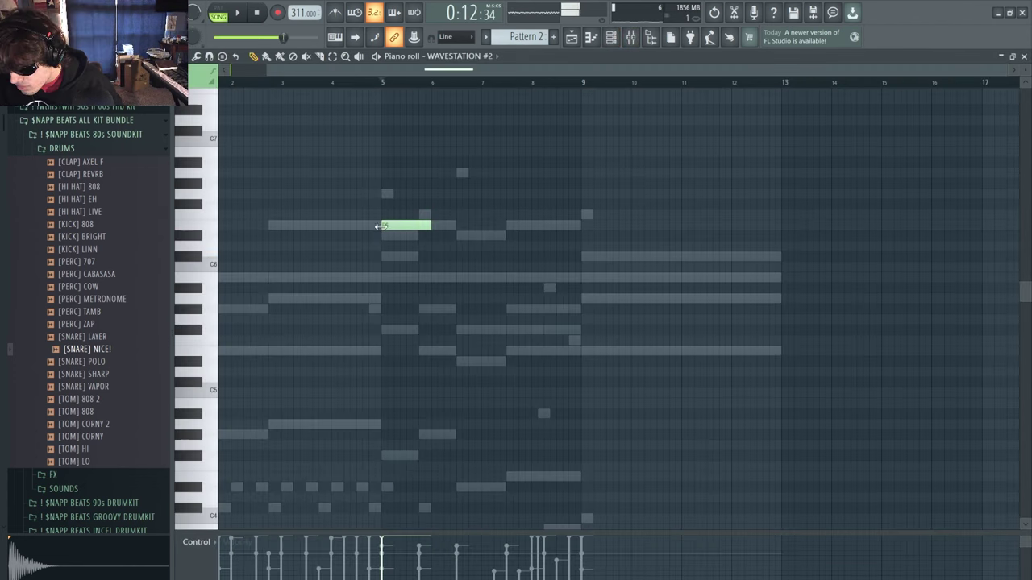
left_click_drag(383, 267, 383, 277)
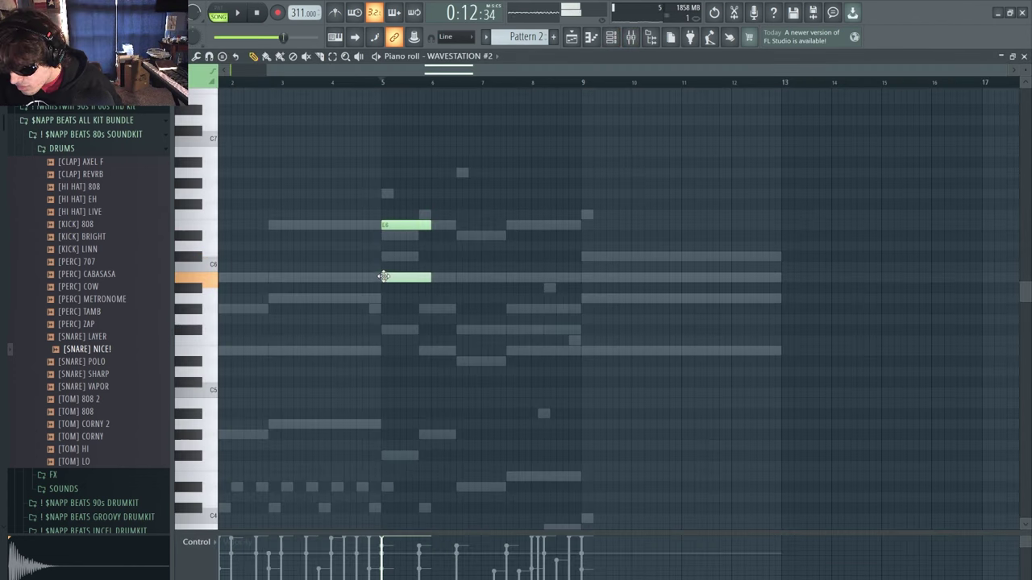
key("space")
key("space")
key("ctrl+a")
left_click_drag(447, 251, 409, 350)
Follow the bar 5 chord with D#6, B5 and E5, then B5 and E5, checking them by playback
left_click(423, 236)
left_click(425, 277)
key("space")
left_click(471, 256)
key("space")
key("space")
key("space")
key("space")
left_click(422, 348)
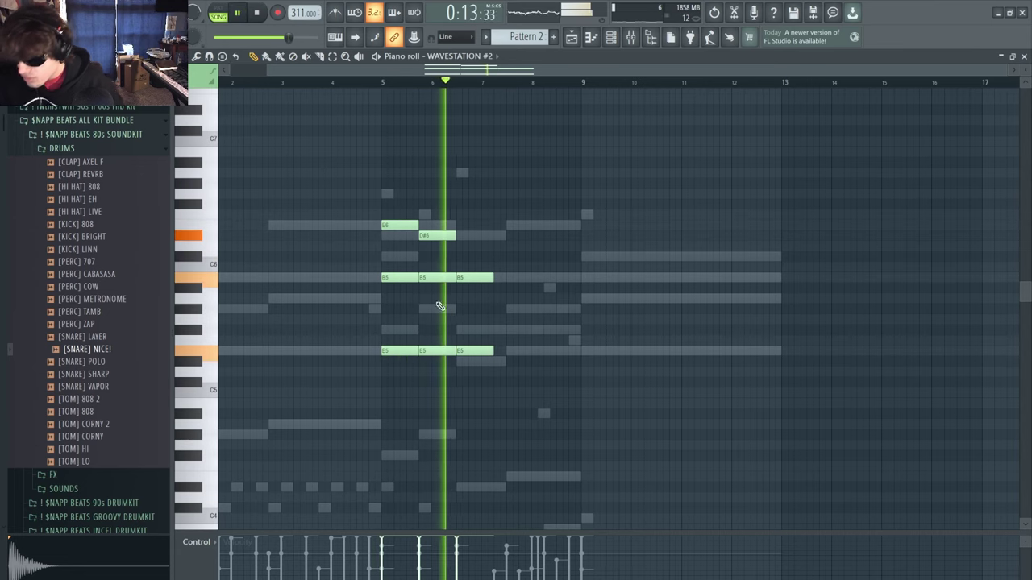
key("space")
Add a descending run of F#5, B5, C#6, B5, G#5 and F#5 leading to E5 at bar 9
left_click(501, 328)
left_click(512, 277)
left_click(524, 257)
left_click(549, 279)
left_click(556, 311)
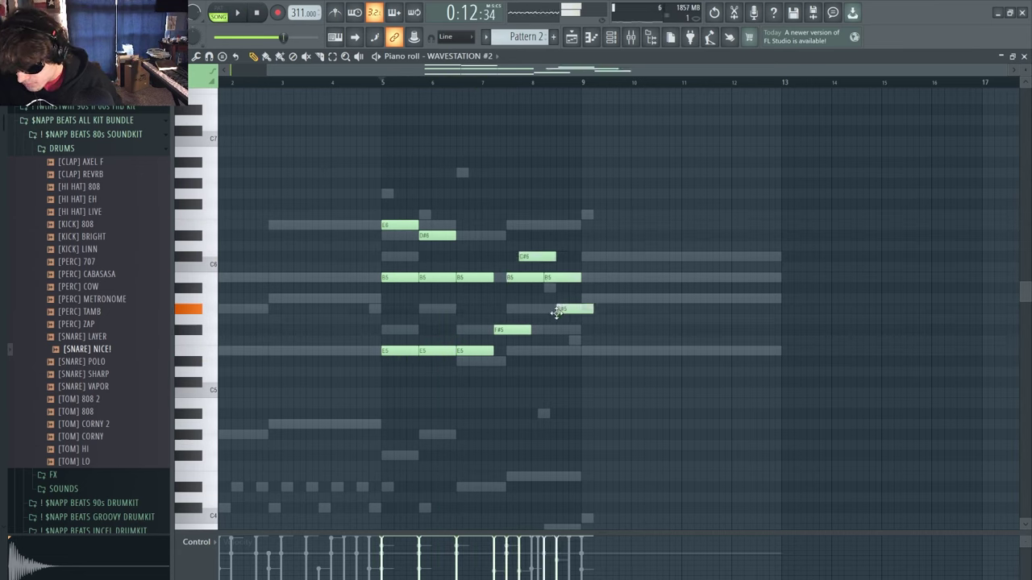
left_click(562, 330)
left_click(581, 349)
Play back the run, trim its G#5 note to end at bar 9 and nudge the last F#5 slightly later
key("space")
left_click_drag(613, 336, 579, 311)
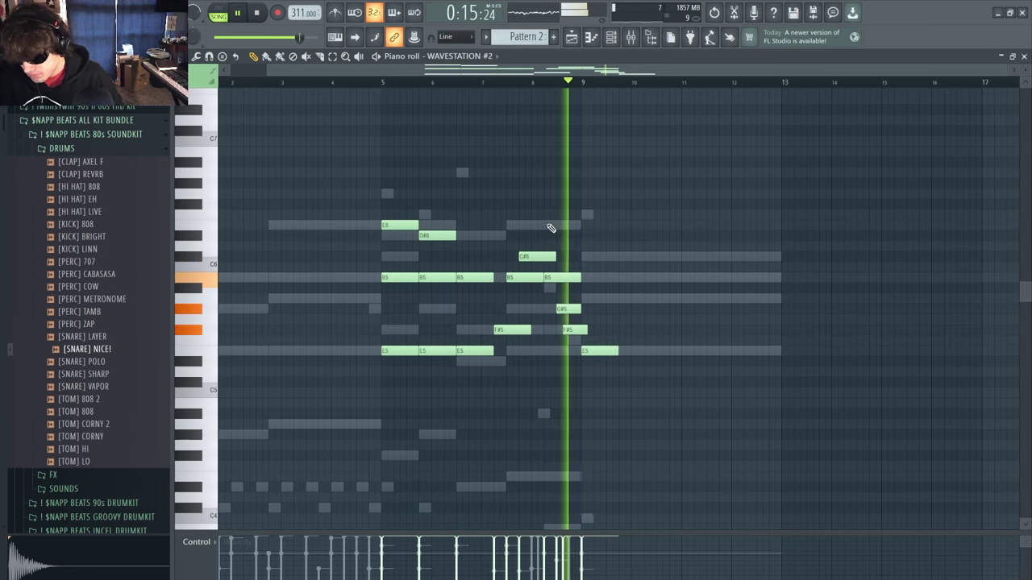
left_click_drag(575, 333, 581, 335)
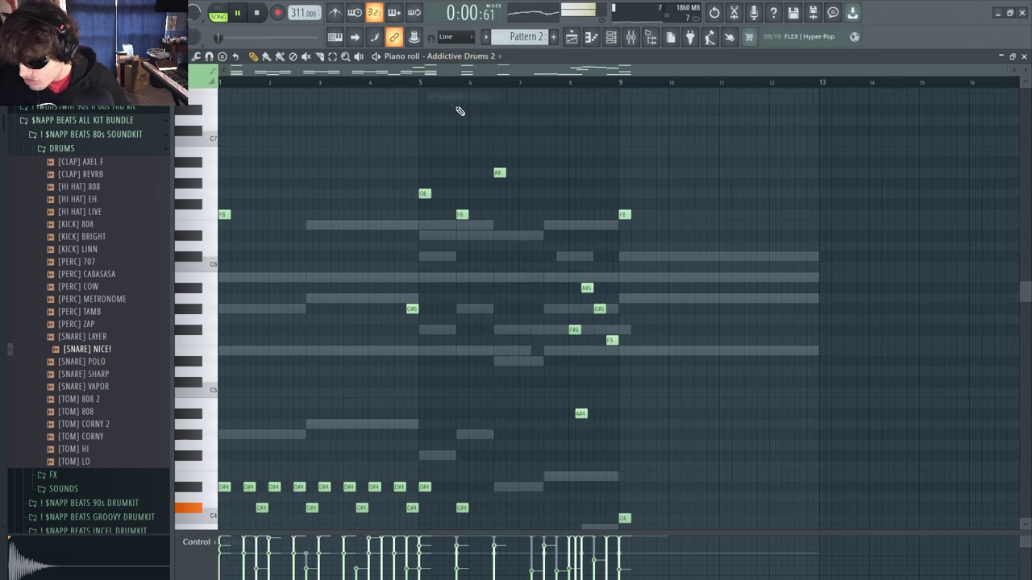
Select the row of C3 kick notes in Pattern 1's Addictive Drums 2 part, from bar 1 to bar 9
scroll(455, 108, "down", 3)
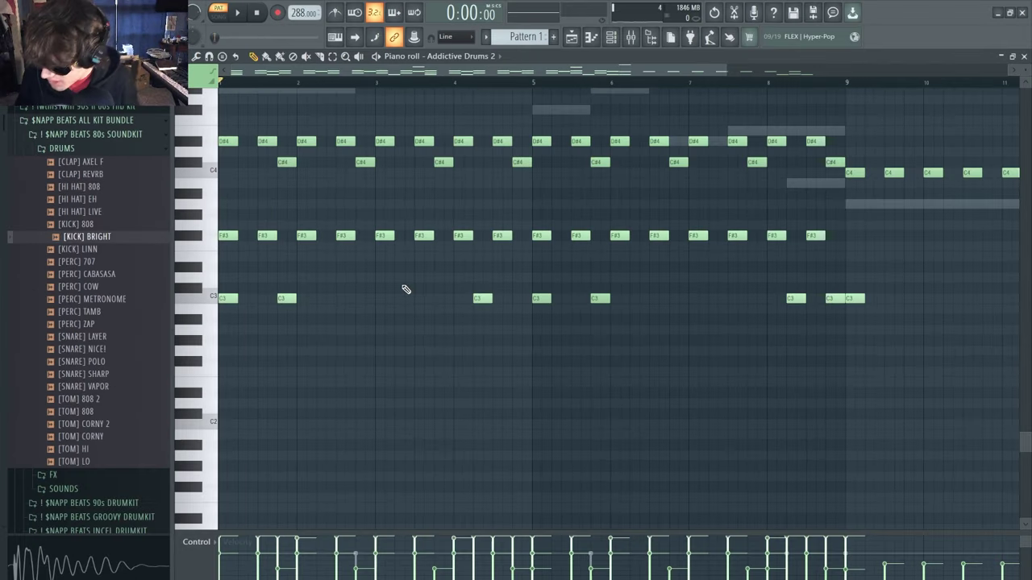
left_click_drag(817, 307, 218, 346)
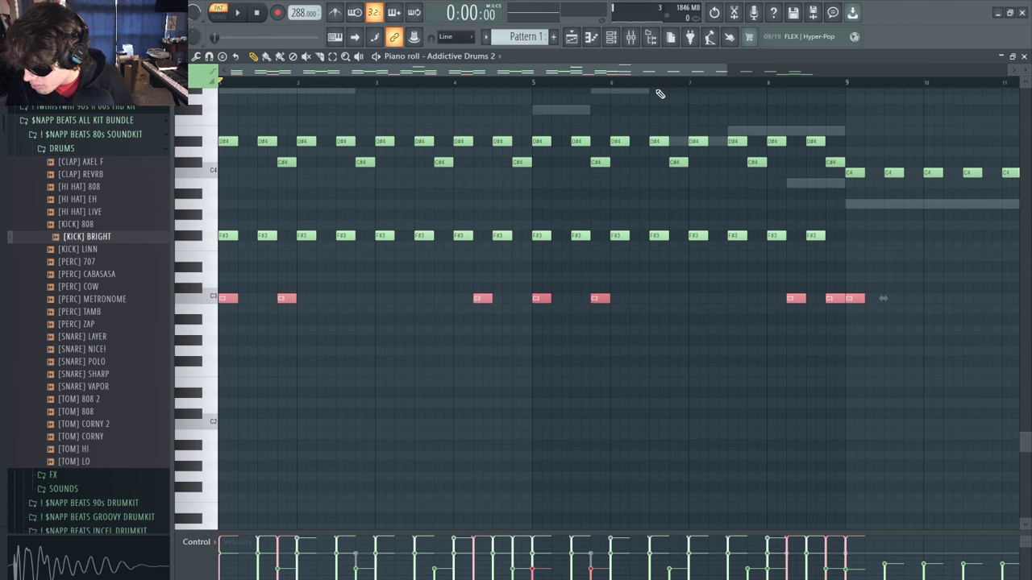
scroll(882, 298, "down", 3)
left_click_drag(808, 263, 218, 375)
left_click_drag(730, 294, 179, 348)
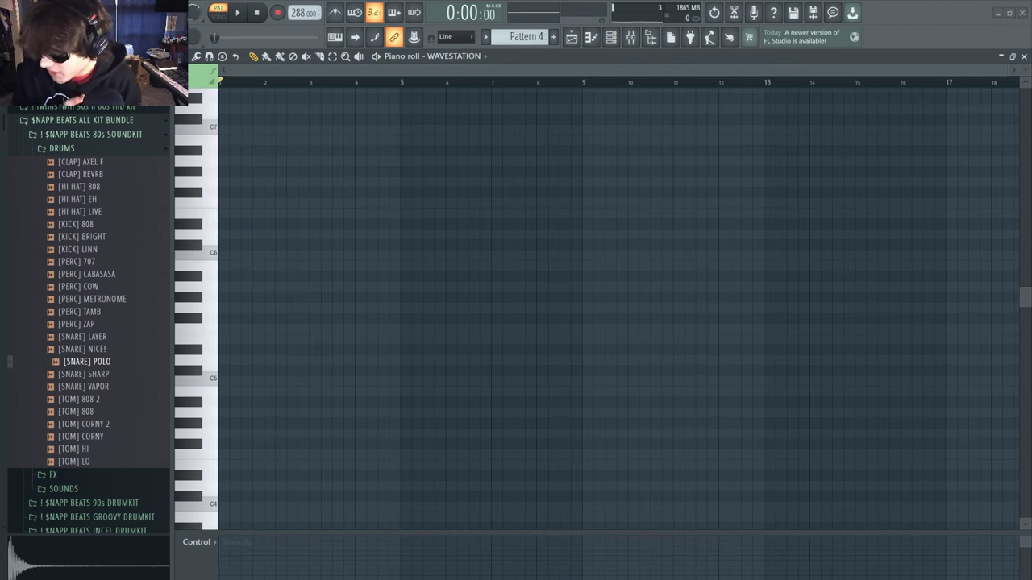
Build a WAVESTATION chord of E4, E5, G#5, B5 and E6 at bar 1 of Pattern 4 and play it back
left_click(234, 454)
left_click(235, 370)
left_click(235, 328)
left_click(235, 297)
left_click_drag(234, 328, 234, 339)
left_click_drag(234, 369, 234, 265)
left_click(235, 213)
key("space")
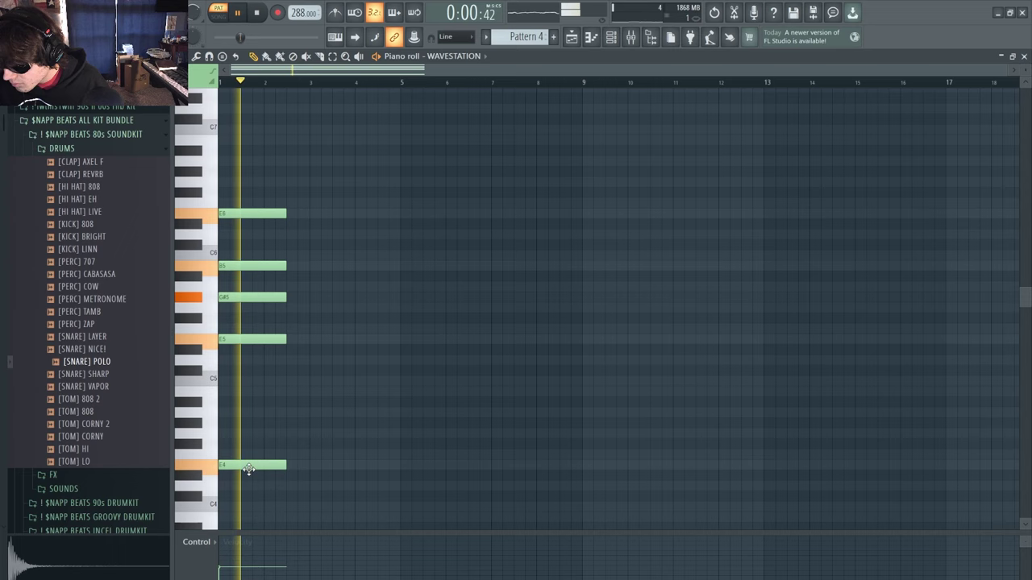
Shorten the bar 1 chord notes and add a D#6 starting just before bar 2, checking it by playback
key("ctrl+a")
key("space")
key("space")
left_click_drag(284, 213, 262, 225)
key("space")
left_click(251, 225)
key("space")
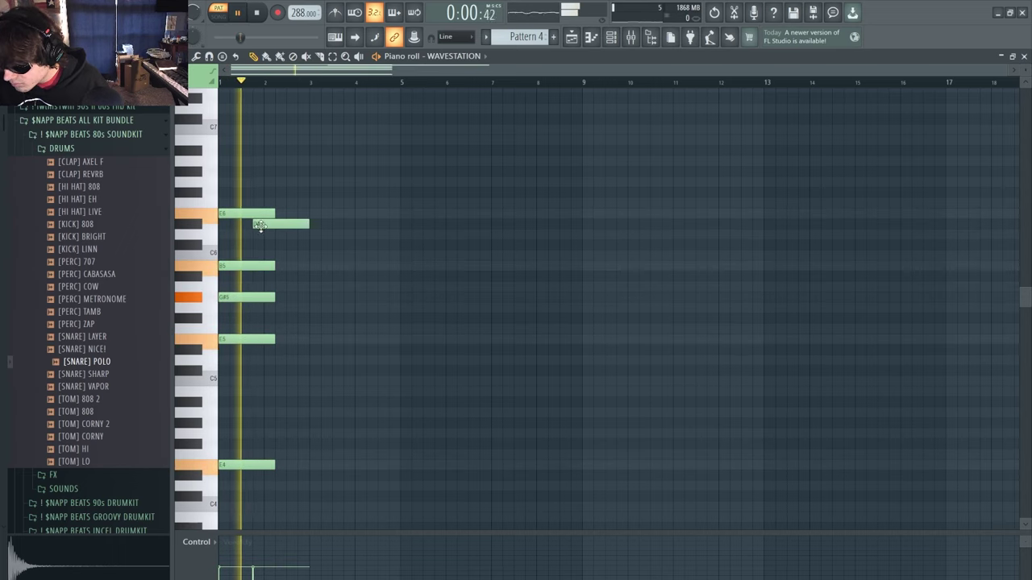
Continue with a B5 and a chord of F#4, E5, A5 and B5 late in bar 2, checking it by playback
left_click(278, 267)
left_click_drag(269, 268, 293, 362)
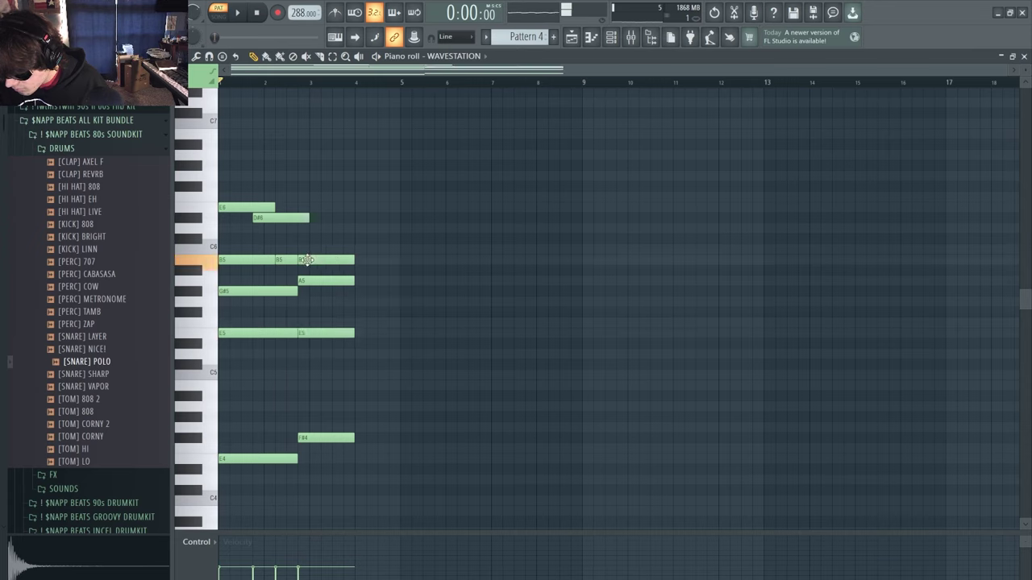
key("space")
left_click_drag(326, 218, 362, 445)
right_click(313, 219)
key("space")
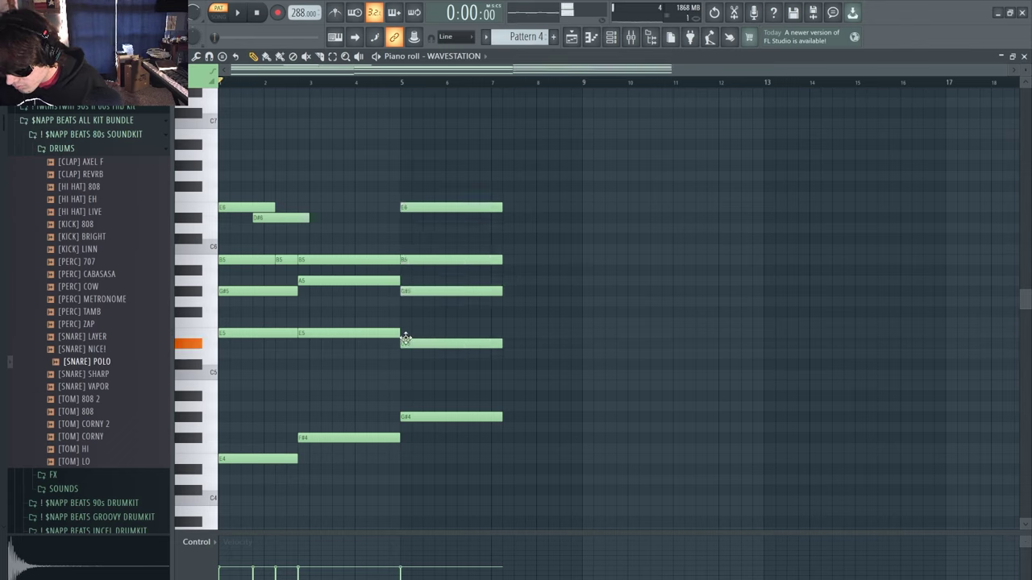
Raise the D#5 of the bar 5 chord to E5 and add D#6 followed by E6 above it
left_click_drag(405, 338, 405, 332)
left_click(439, 217)
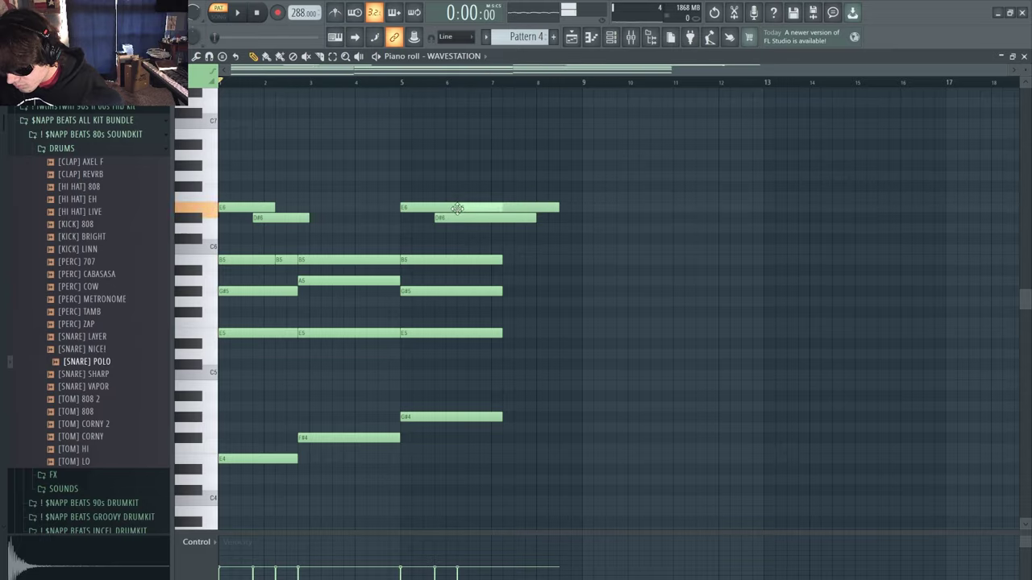
key("space")
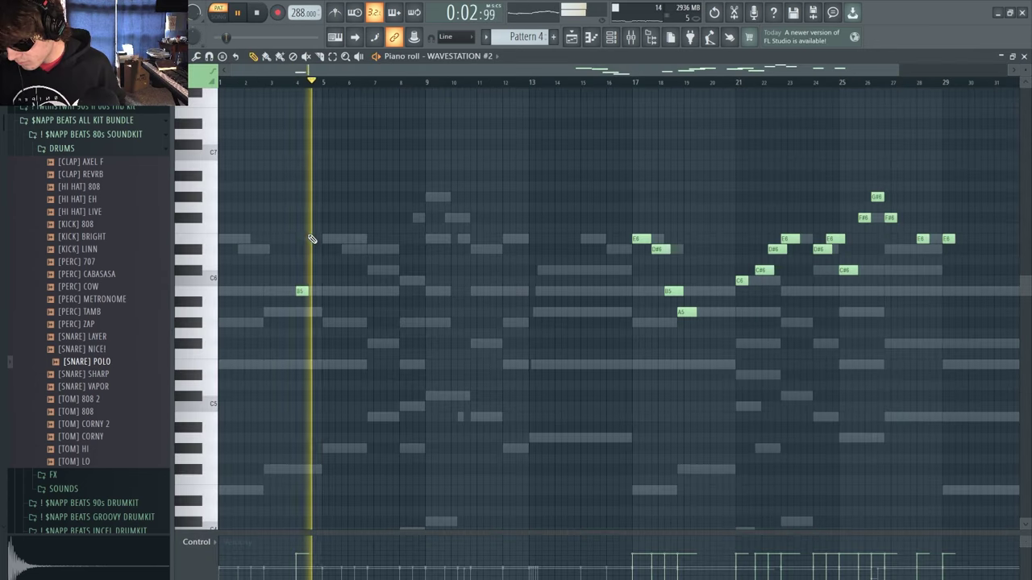
In the WAVESTATION #2 melody, place E6 just after bar 5 starts, followed by D#6, E6 and C#6
key("space")
left_click_drag(324, 238, 330, 239)
key("space")
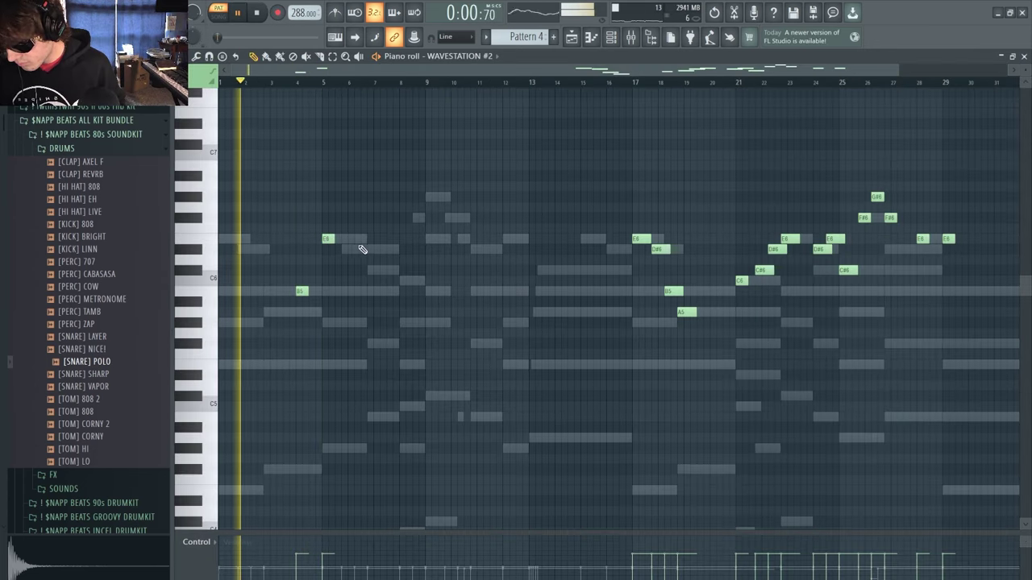
left_click(343, 249)
left_click(350, 239)
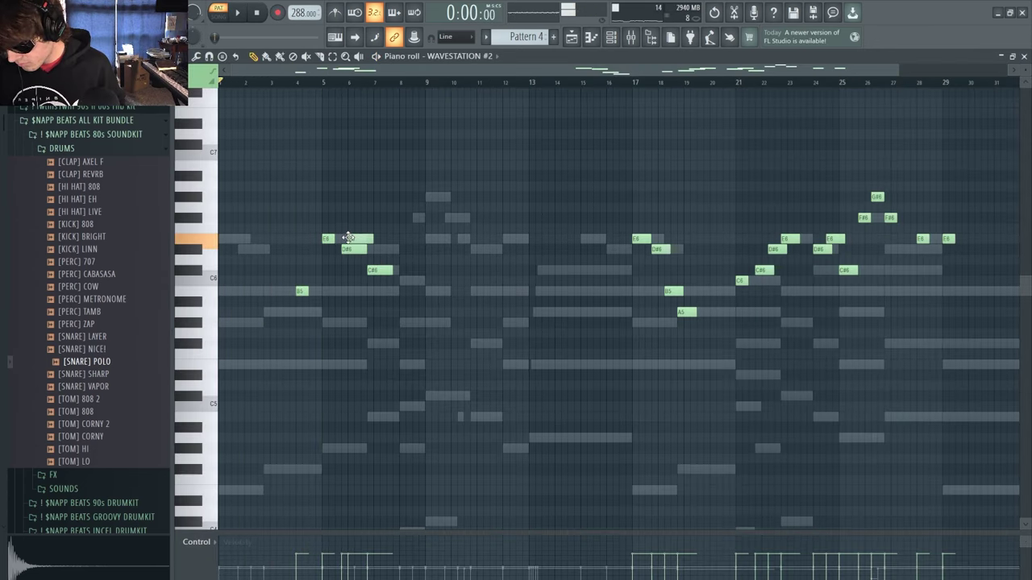
key("space")
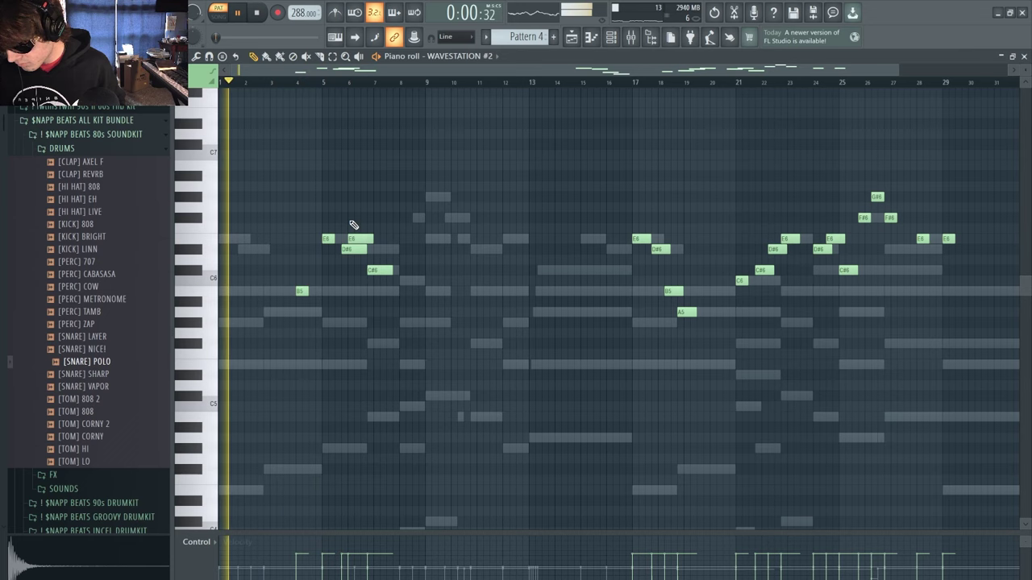
Shift the second E6 of the bar 5 phrase slightly later and replace its C#6 with an F#6
left_click_drag(357, 238, 367, 240)
right_click(387, 271)
left_click(372, 208)
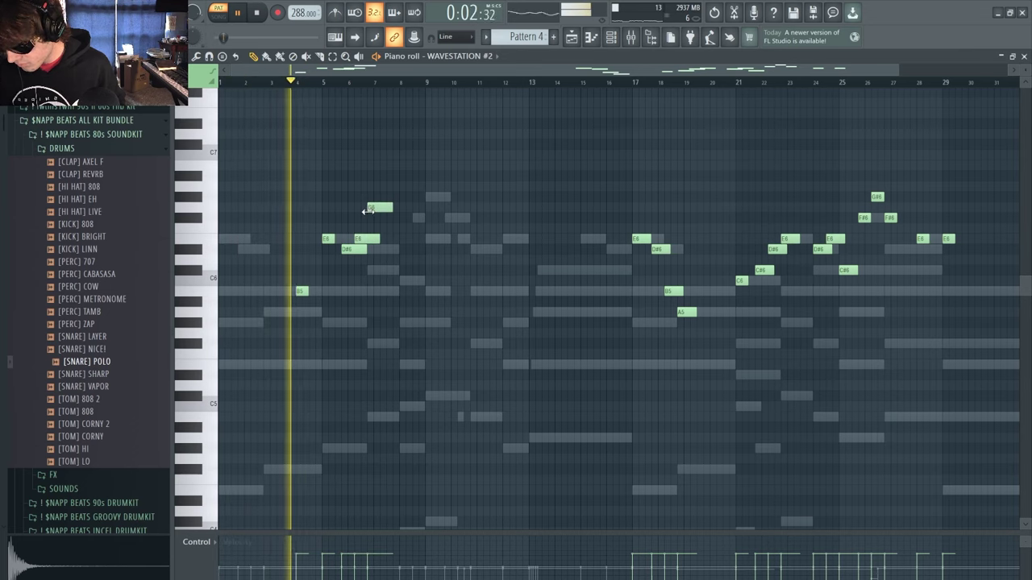
left_click_drag(376, 209, 377, 219)
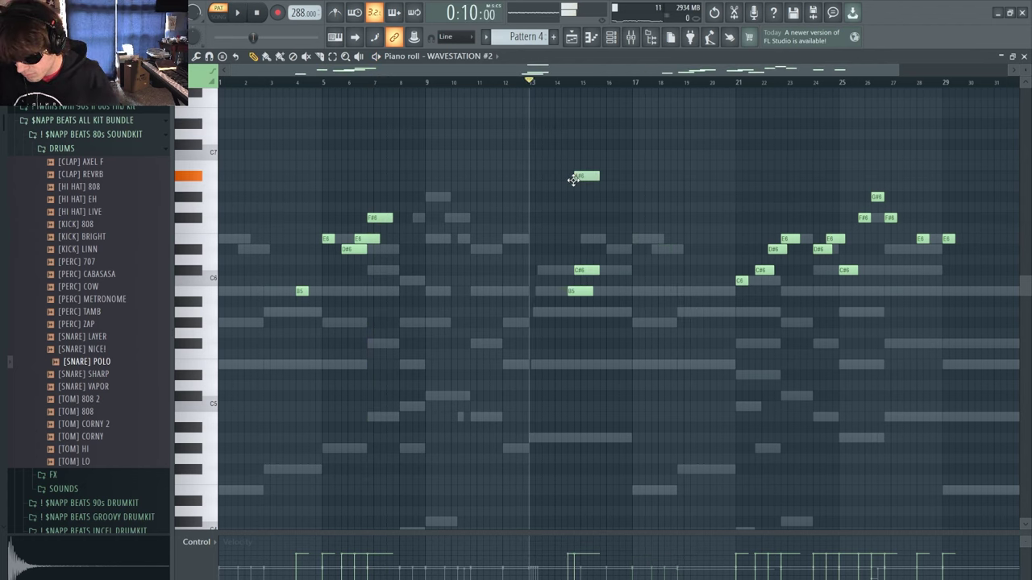
Raise the A#6 just before bar 15 to B6, play it back and return to the WAVESTATION #2 part
left_click_drag(572, 179, 579, 168)
key("space")
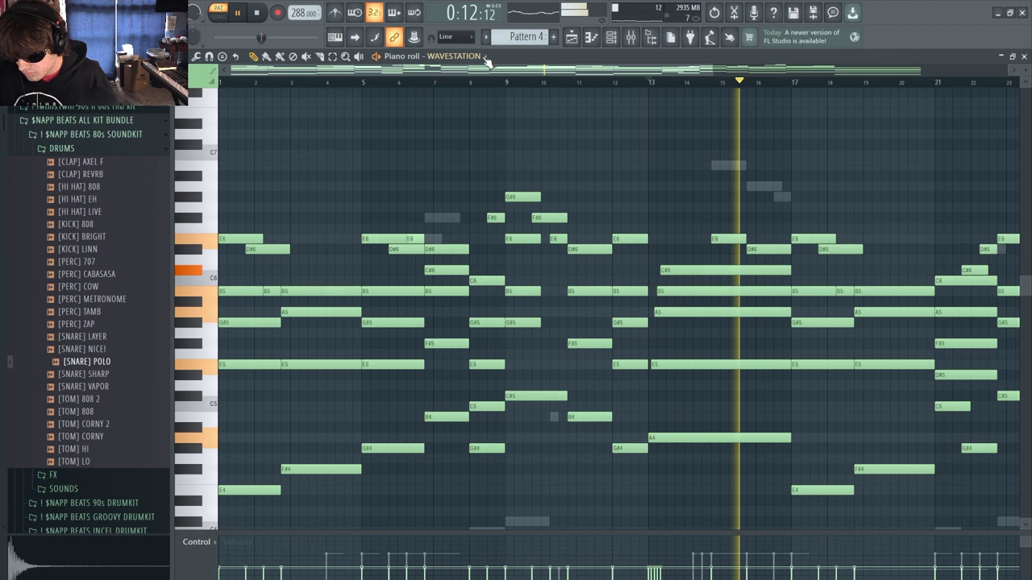
left_click(484, 57)
left_click(455, 86)
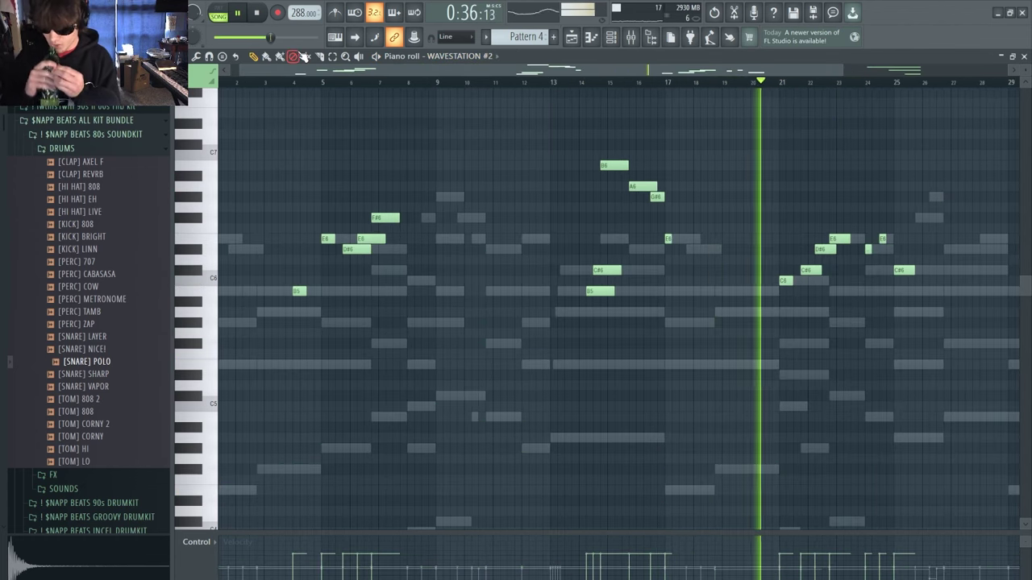
Bring up the playlist without the channel rack and remove the second Pattern 4 clip at bar 81 on Track 3
key("F6")
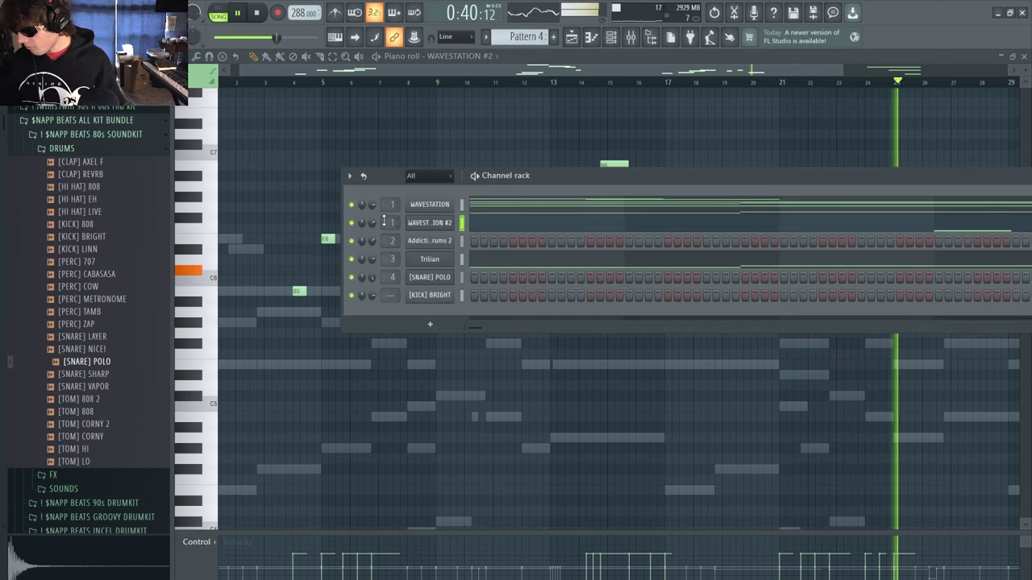
key("F5")
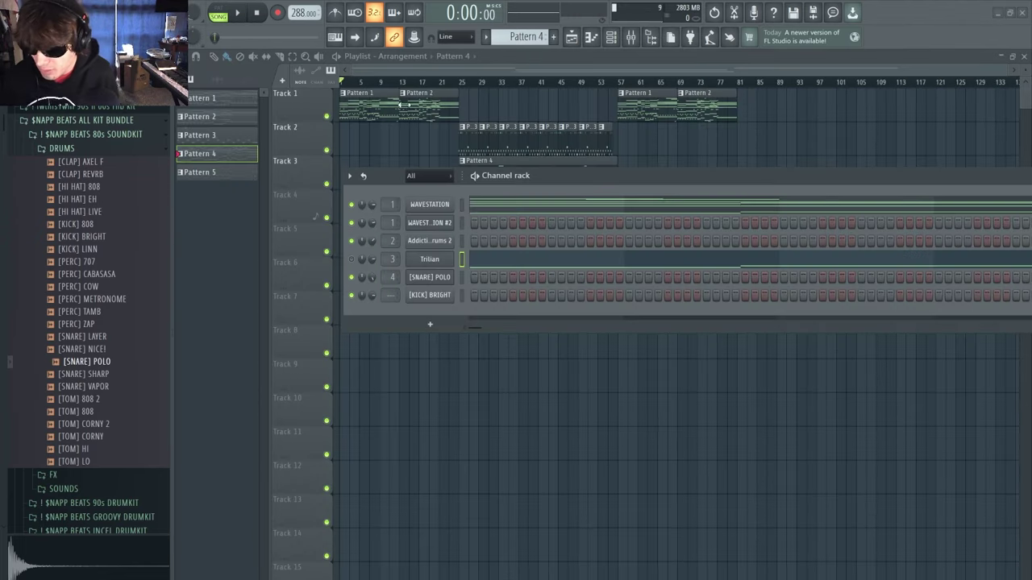
key("F6")
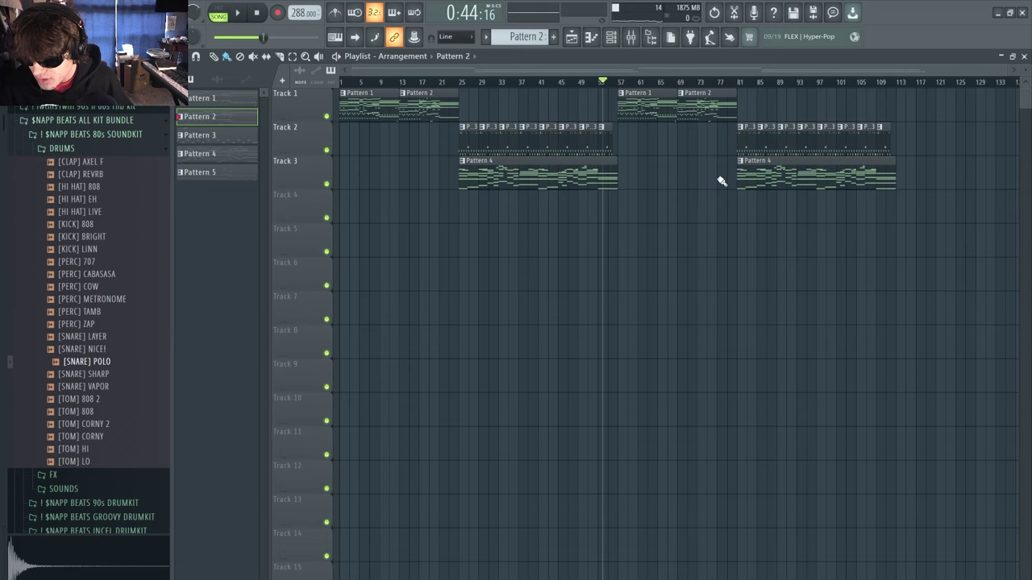
right_click(745, 176)
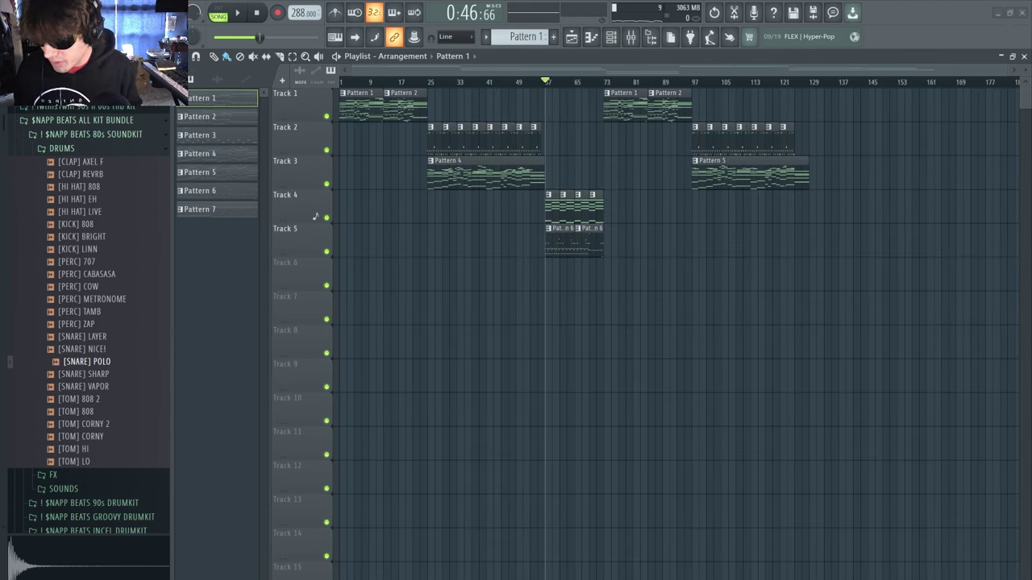
Play back the arrangement section around bars 57 to 73 and stop it
left_click(241, 14)
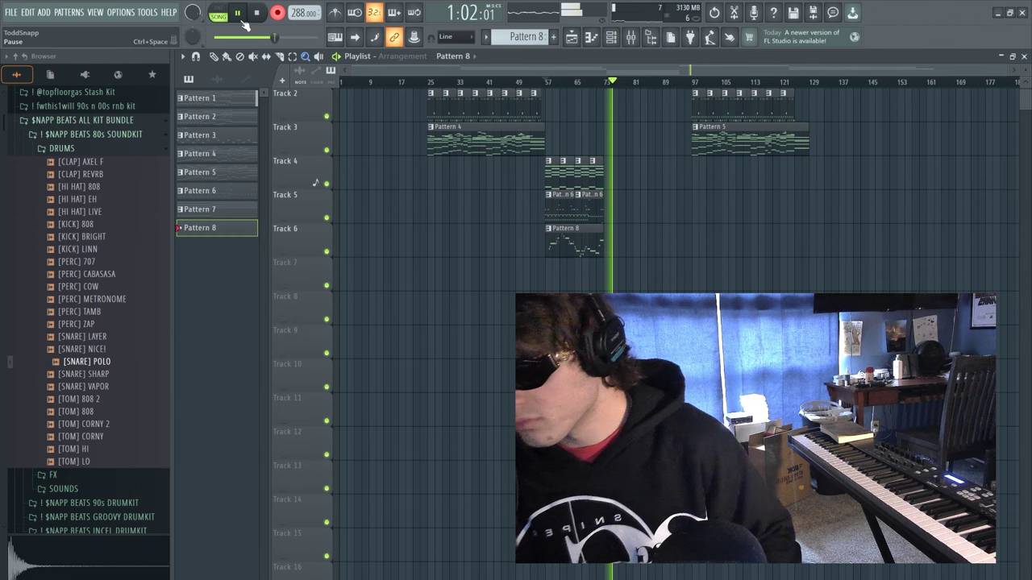
left_click(266, 13)
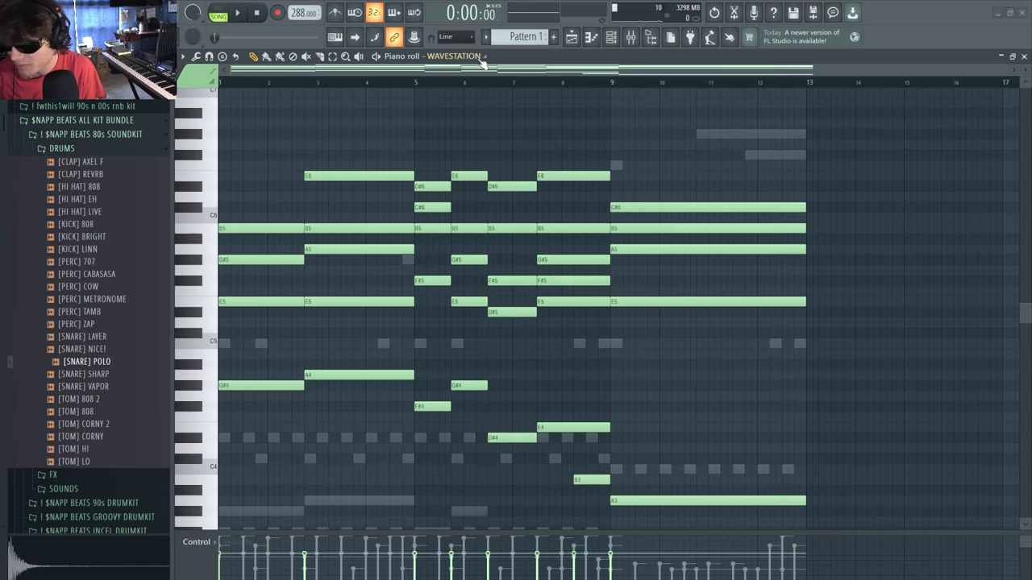
Create a short B4 and E5 stab late in bar 3 of Pattern 1's WAVESTATION #4 part and copy it toward bar 5
left_click(350, 339)
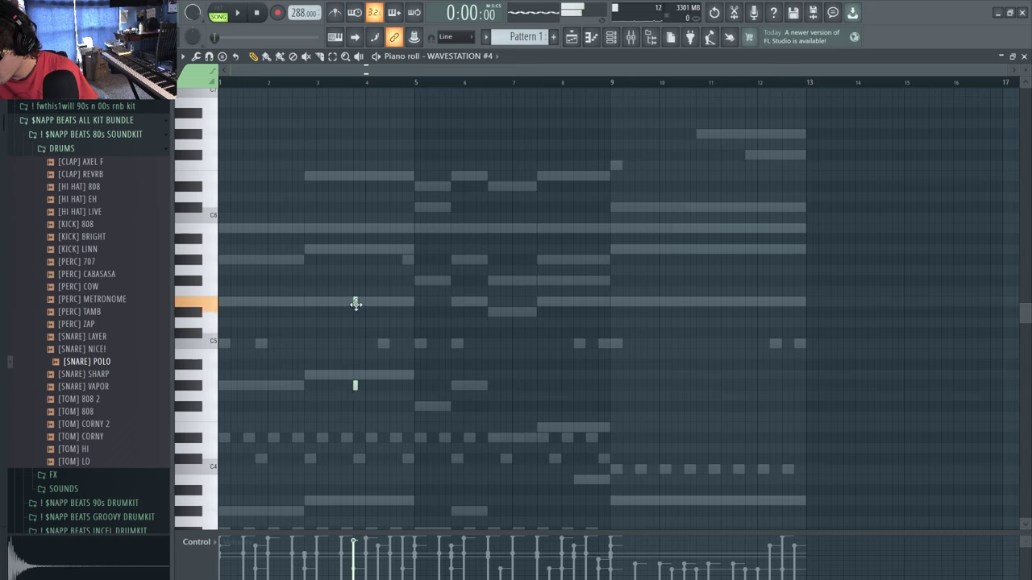
right_click(355, 387)
key("space")
left_click_drag(349, 378, 365, 304)
key("space")
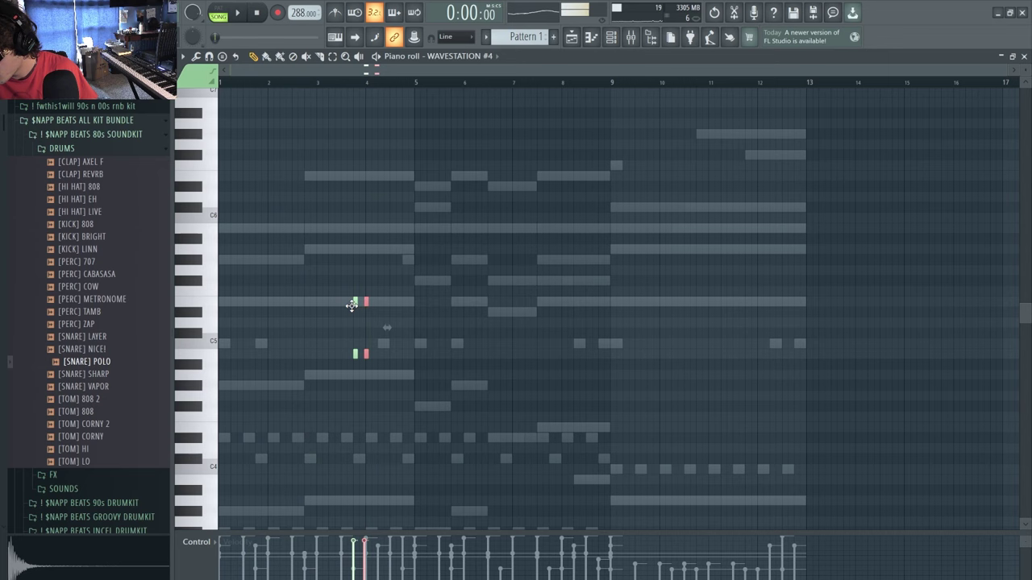
key("space")
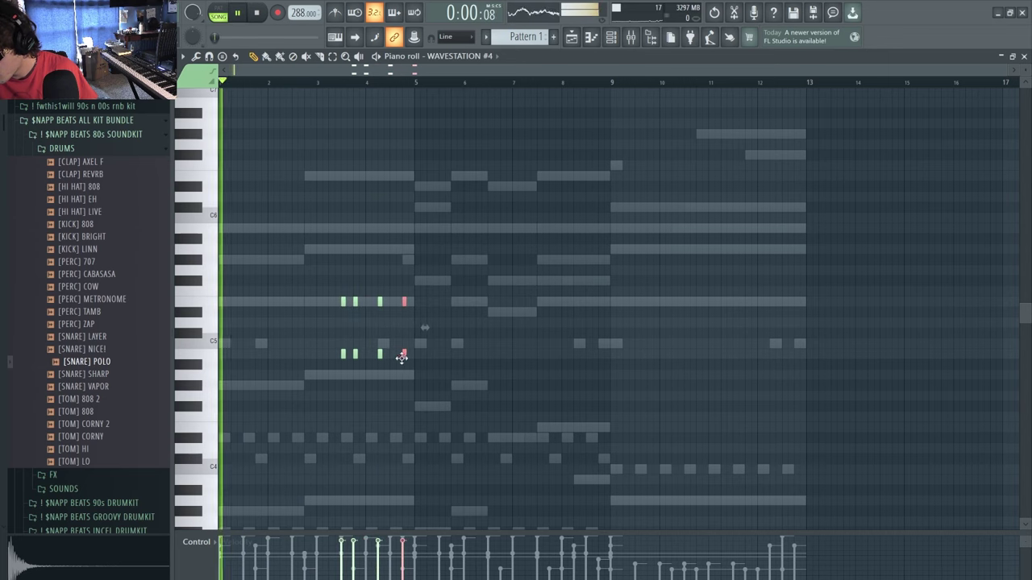
Rework the WAVESTATION #4 stabs, placing an F#5 and B5 pair at bar 5 and a B4 and E5 pair at bar 1
left_click_drag(403, 360, 404, 357)
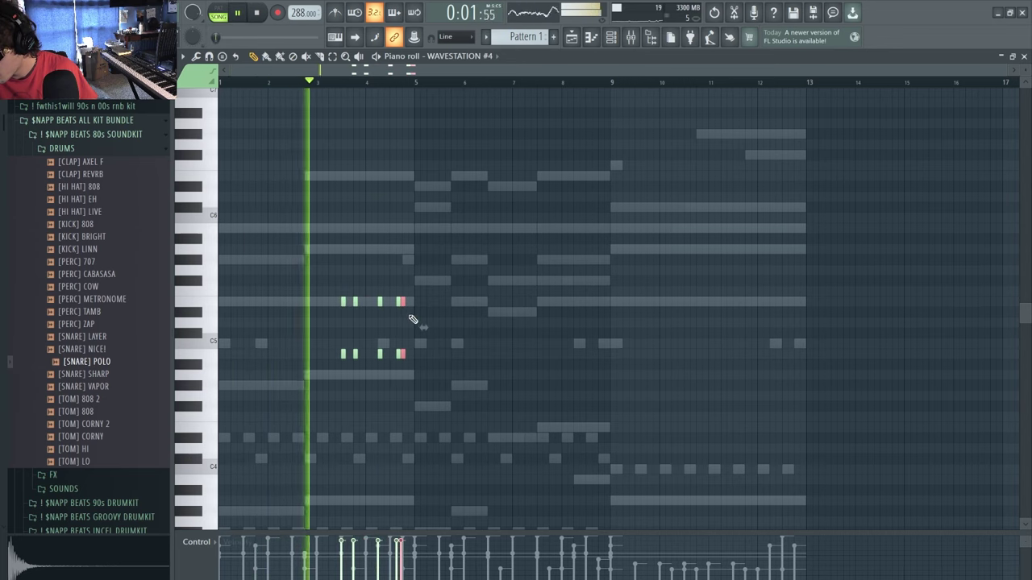
left_click_drag(403, 304, 419, 269)
mouse_move(399, 354)
left_mouse_down()
mouse_move(162, 357)
mouse_move(403, 351)
left_mouse_up()
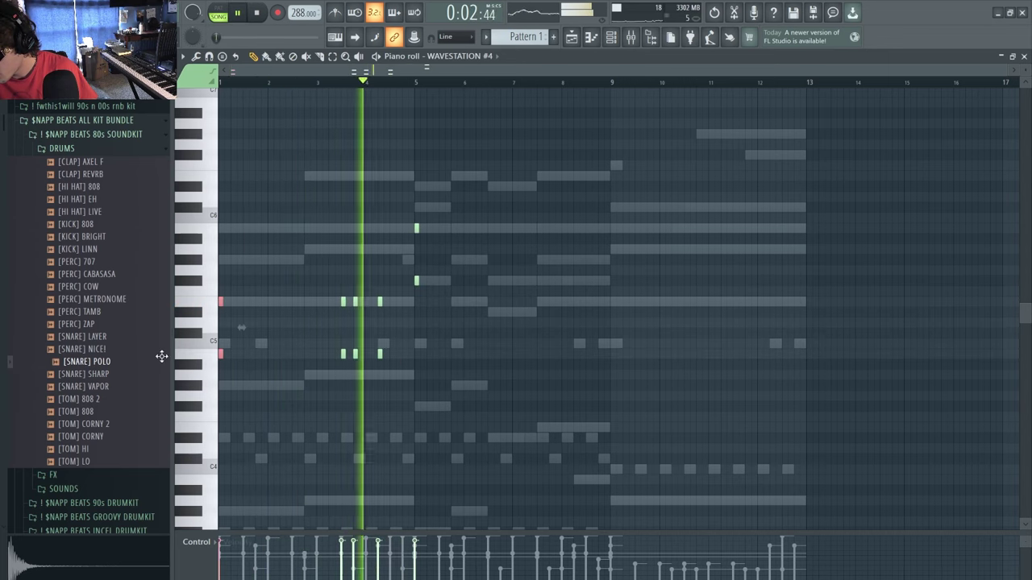
right_click(452, 327)
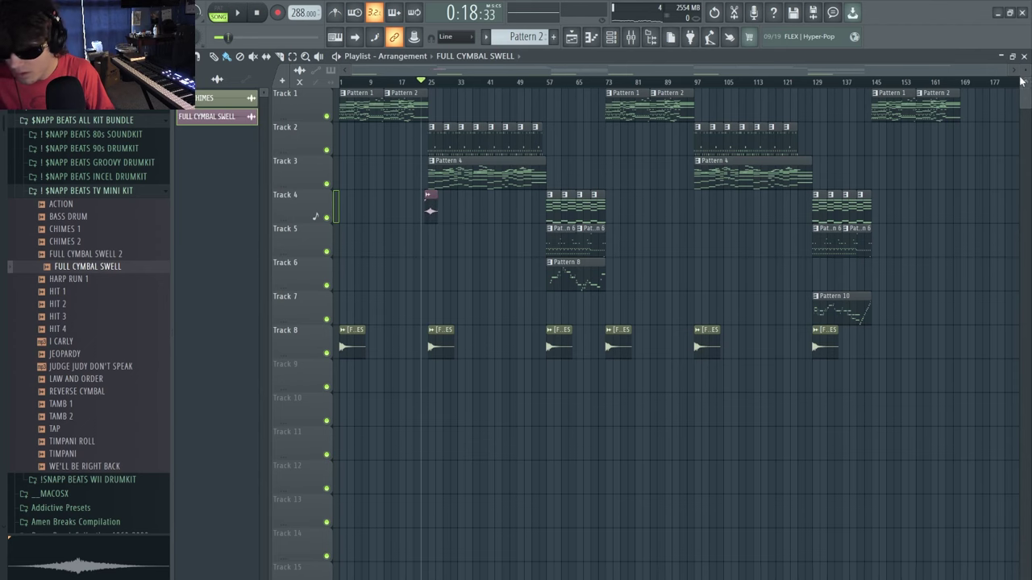
Move the FULL CYMBAL SWELL clip on Track 4 earlier so it starts at bar 23, and play it back
left_click_drag(1002, 71, 611, 142)
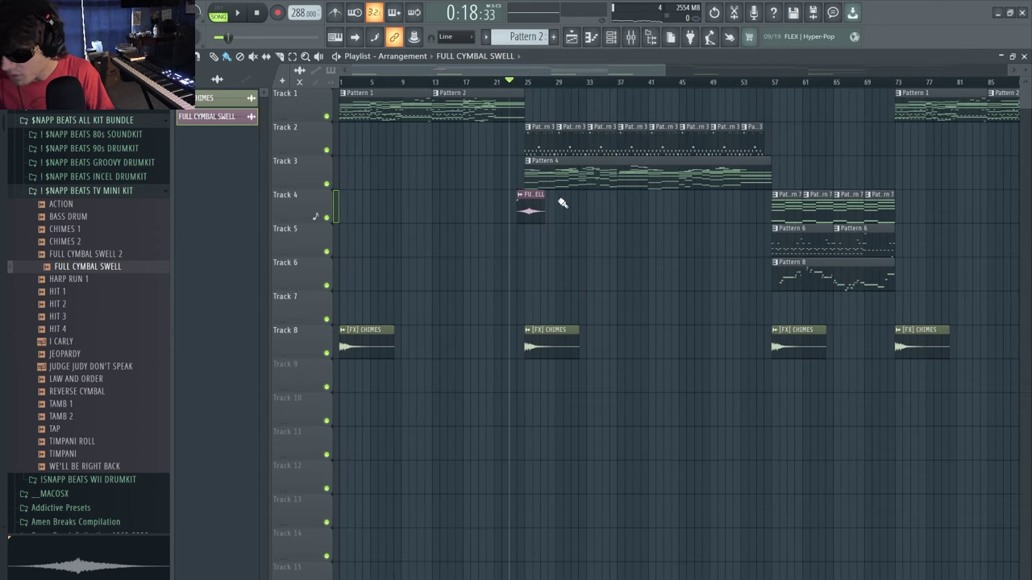
right_click(519, 206)
left_click(305, 231)
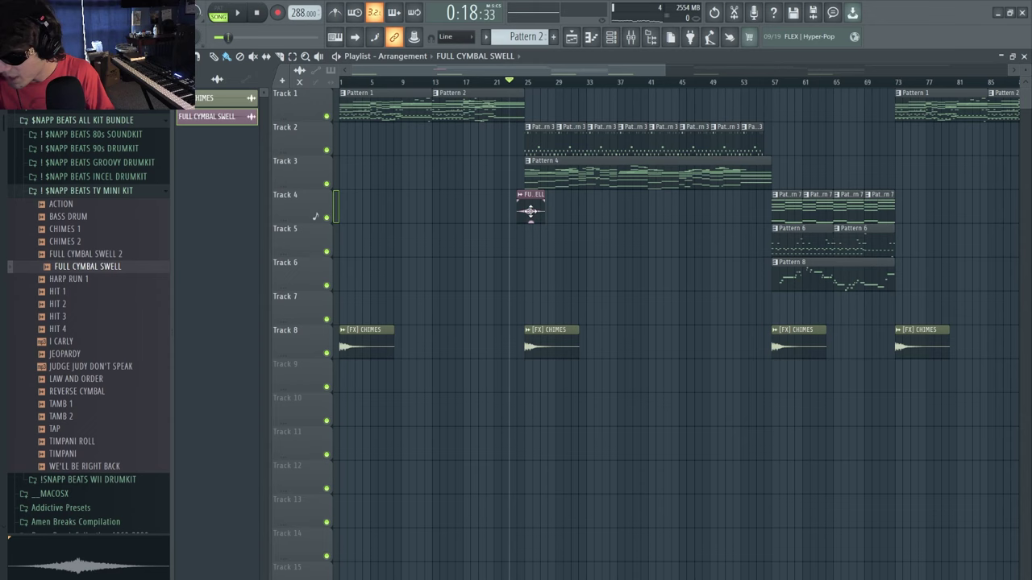
key("space")
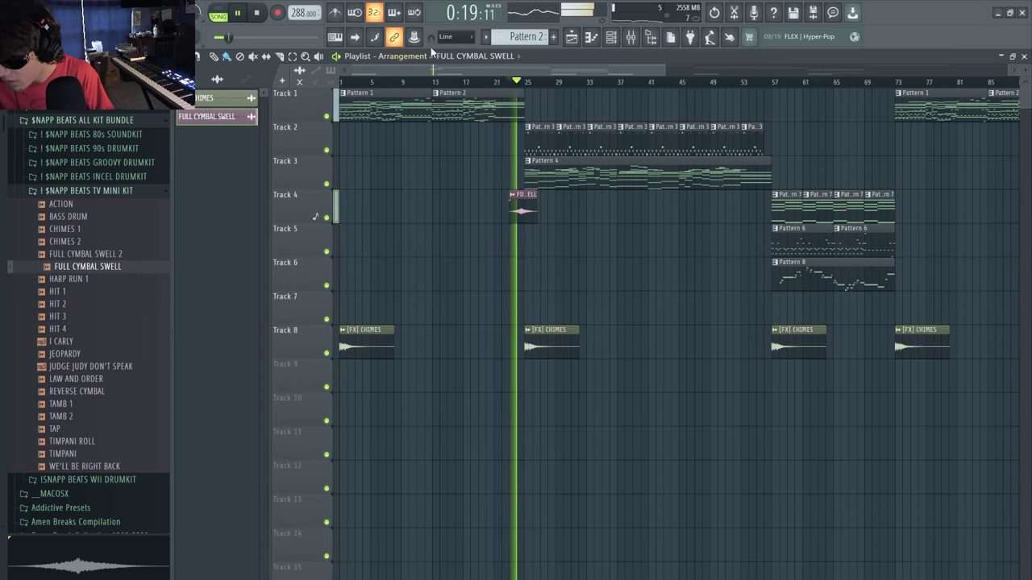
Turn snapping off, nudge the FULL CYMBAL SWELL clip slightly later and play it back
key("BackSpace")
key("space")
left_click_drag(523, 213, 525, 215)
key("space")
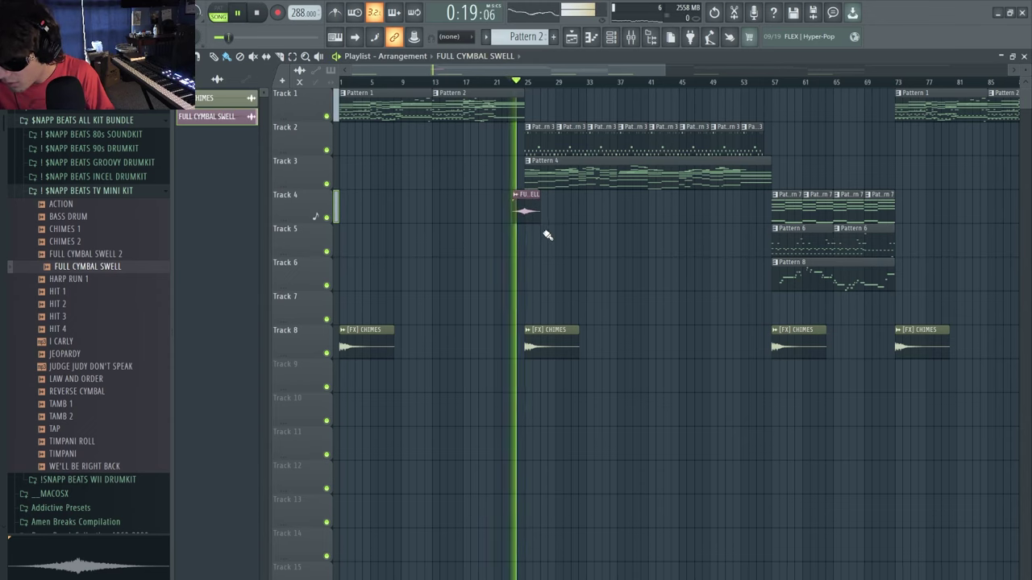
Set the snap back to Line and stop playback
left_click(456, 36)
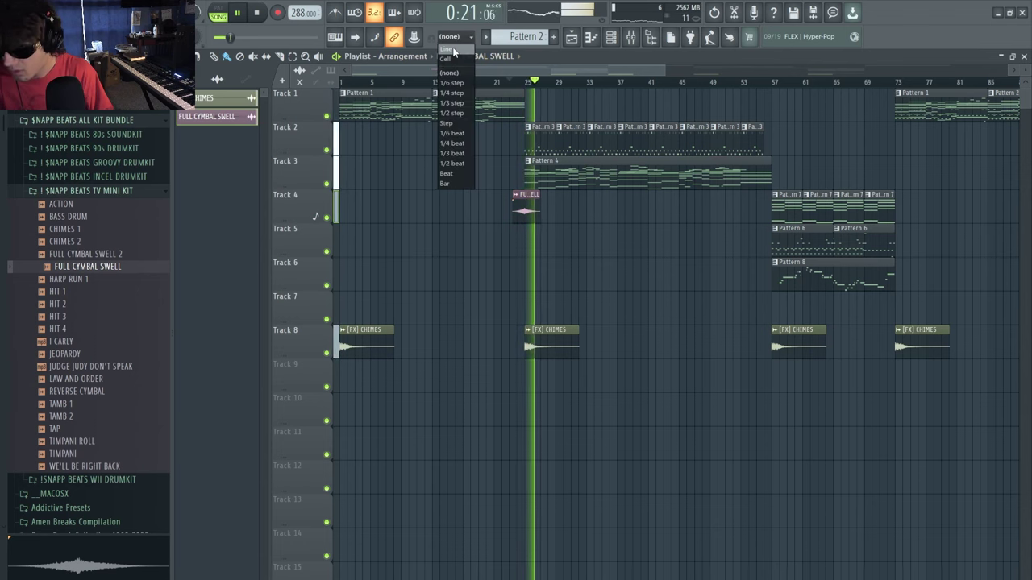
left_click(453, 60)
key("space")
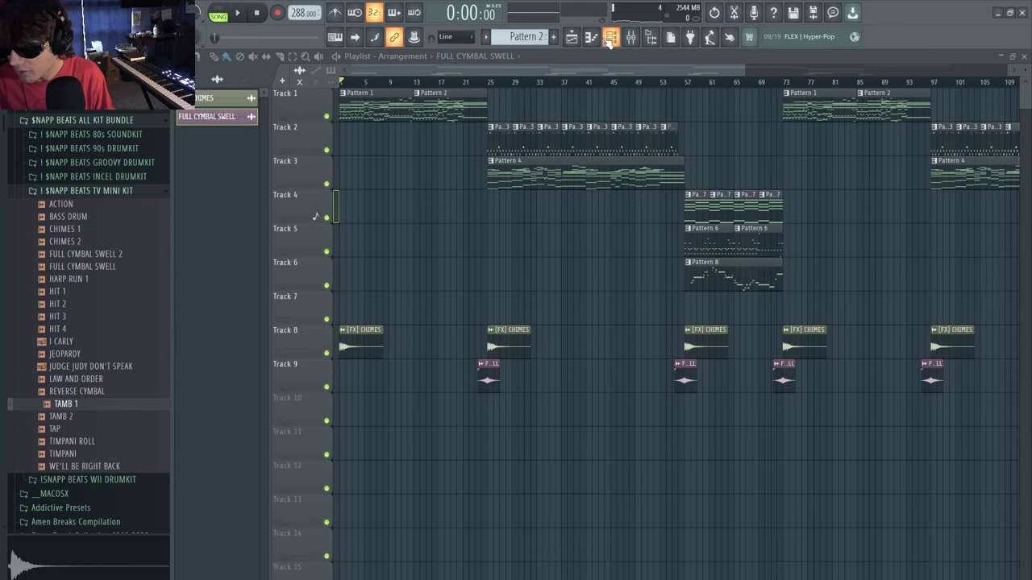
Switch to Pattern 1 in the channel rack and add the TAMB 1 sample as a channel
left_click(610, 37)
left_click(485, 36)
left_click(495, 51)
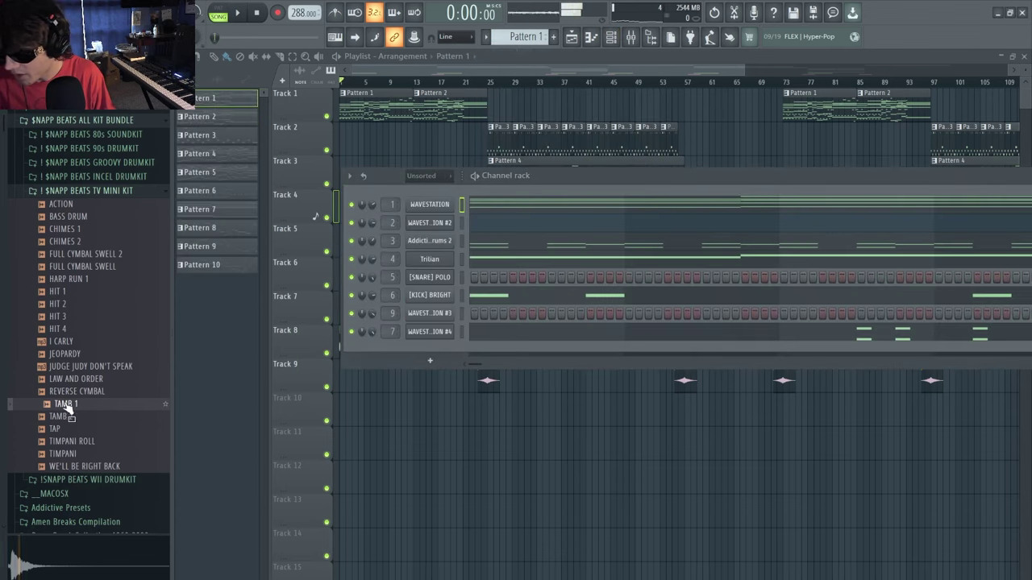
left_click_drag(449, 356, 452, 360)
Place TAMB 1 hits on steps 17 and 49 of Pattern 1 while the song plays
key("space")
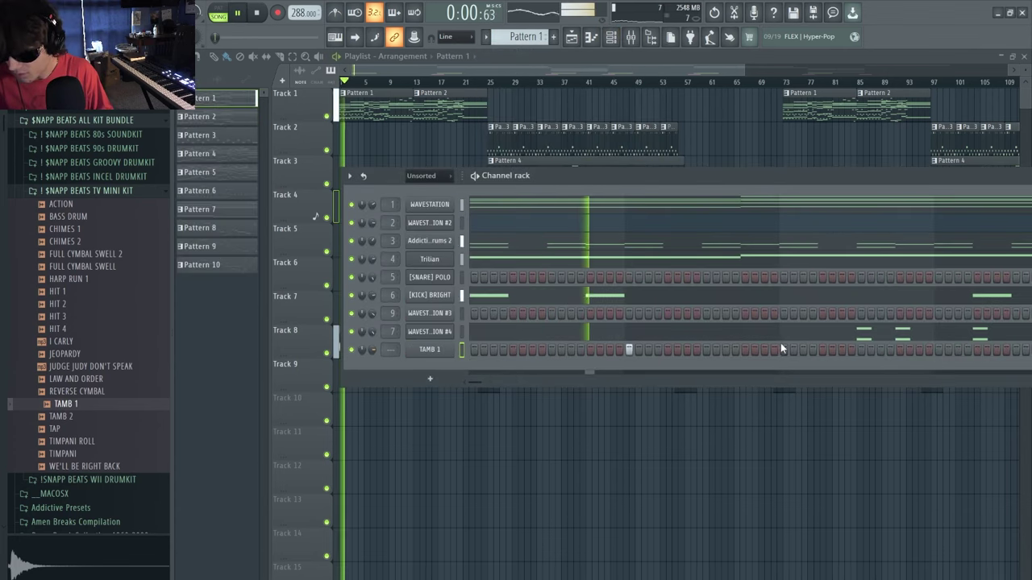
left_click(937, 349)
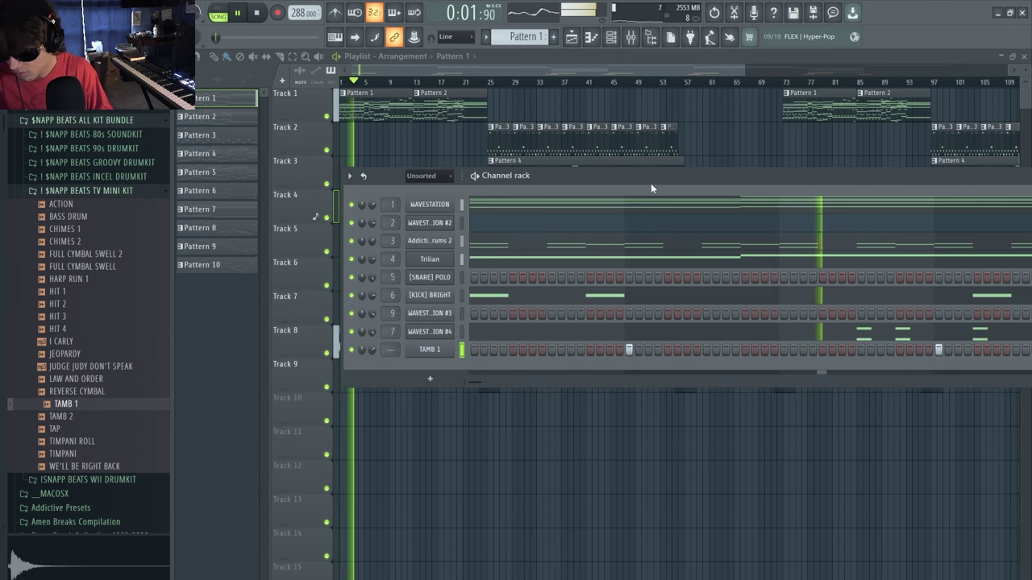
left_click_drag(650, 183, 196, 217)
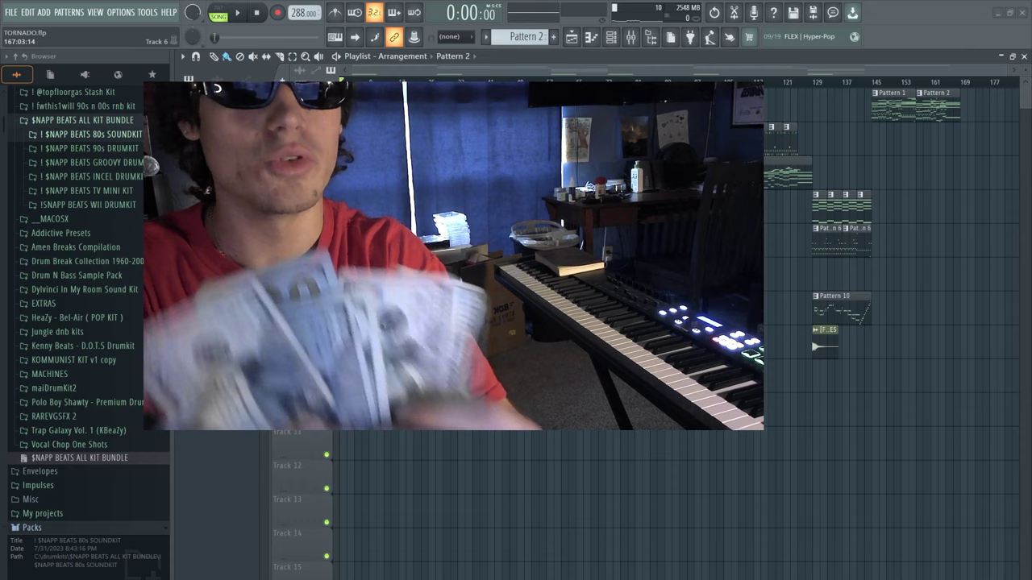
Play back the full arrangement from the start
left_click(237, 13)
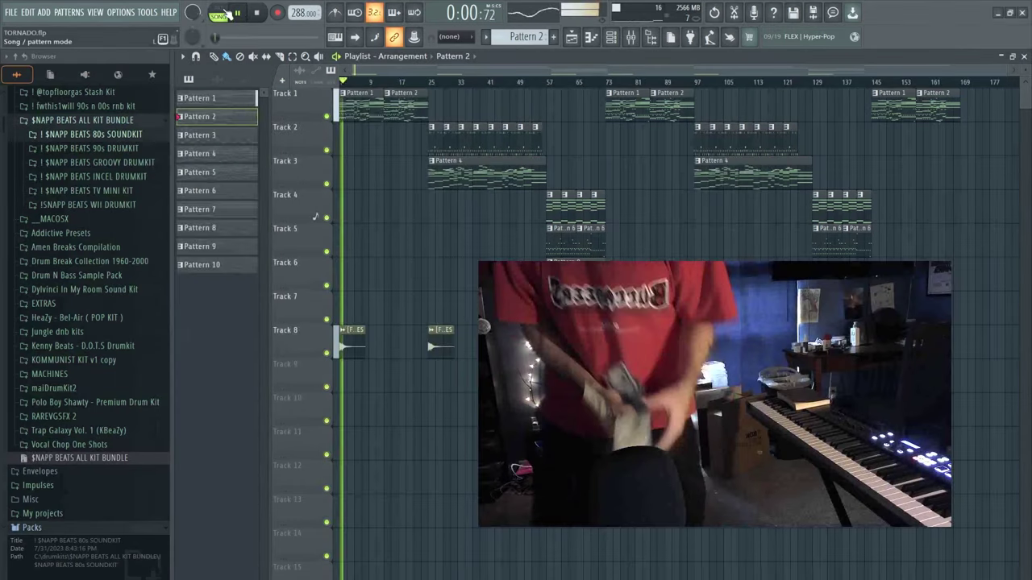